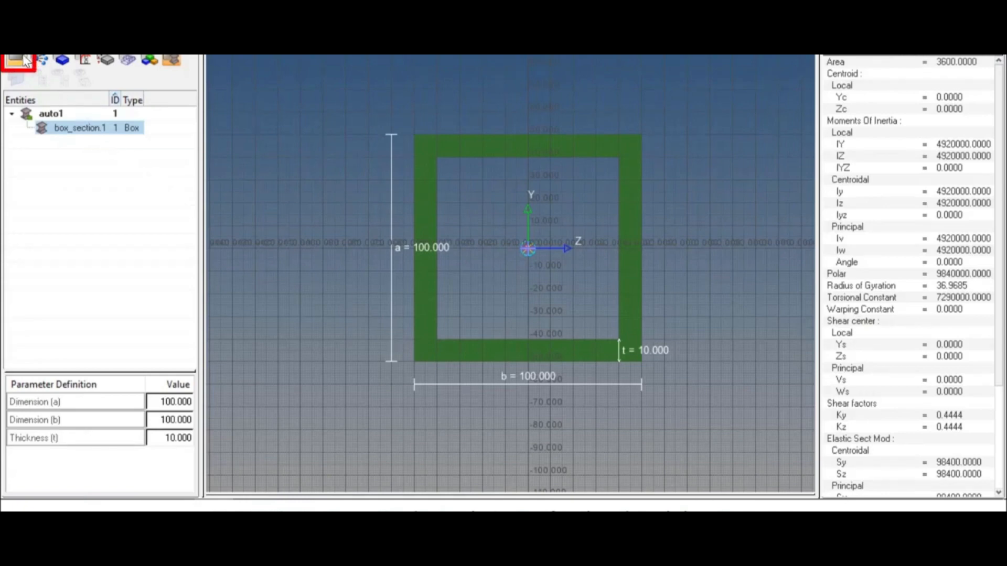
Leave the beam section editor and define a new 1D property named beam with the PBEAM card image
{"action": "left_click", "coordinate": [23, 60]}
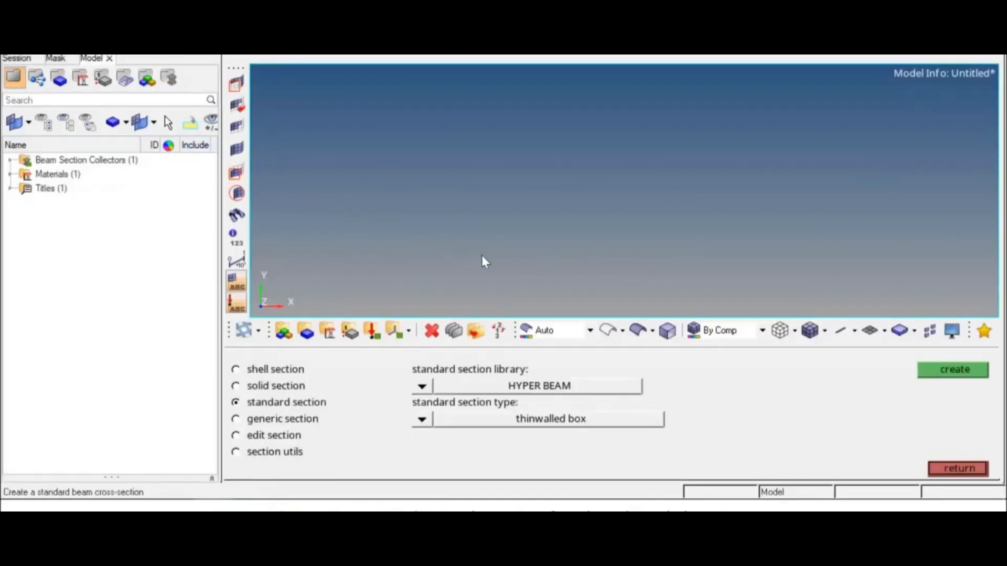
{"action": "left_click", "coordinate": [951, 469]}
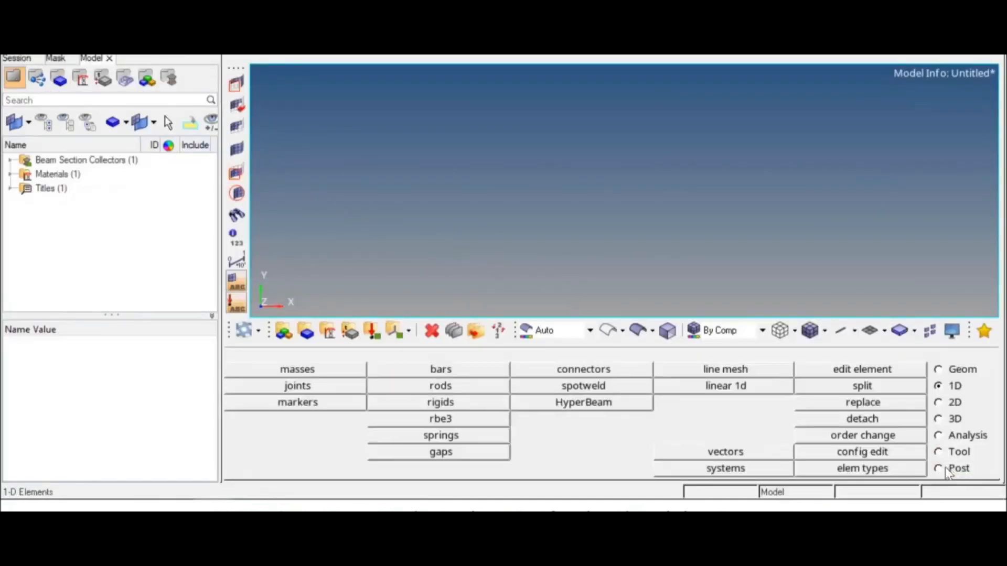
{"action": "left_click", "coordinate": [349, 331]}
{"action": "left_click", "coordinate": [458, 371]}
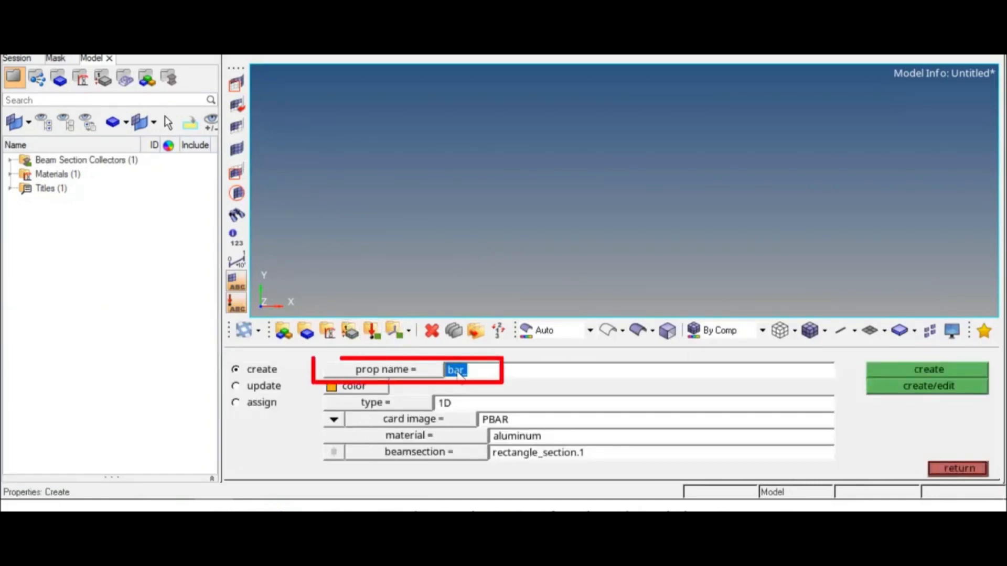
{"action": "type", "text": "beam"}
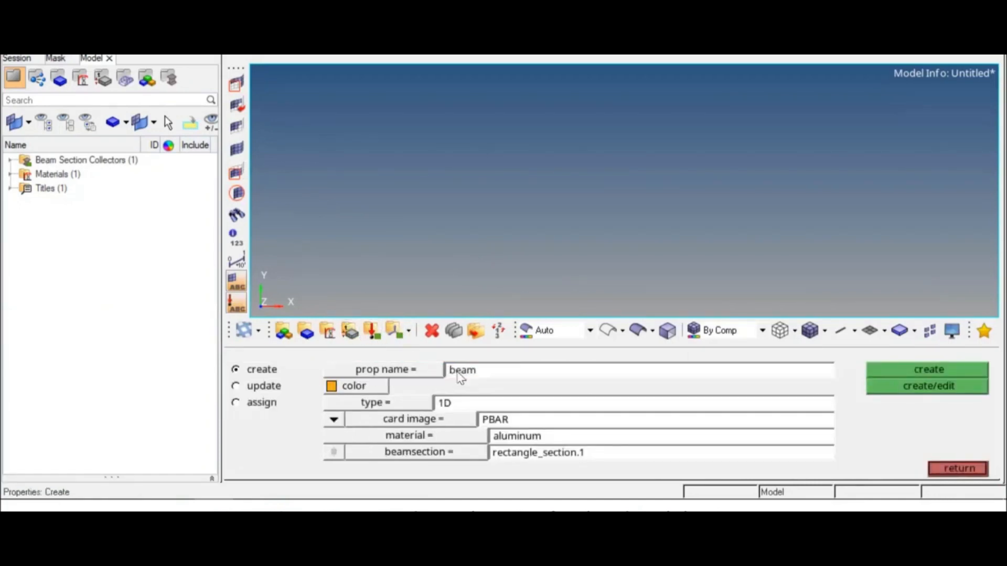
{"action": "left_click", "coordinate": [376, 387]}
{"action": "left_click", "coordinate": [342, 424]}
{"action": "left_click", "coordinate": [407, 422]}
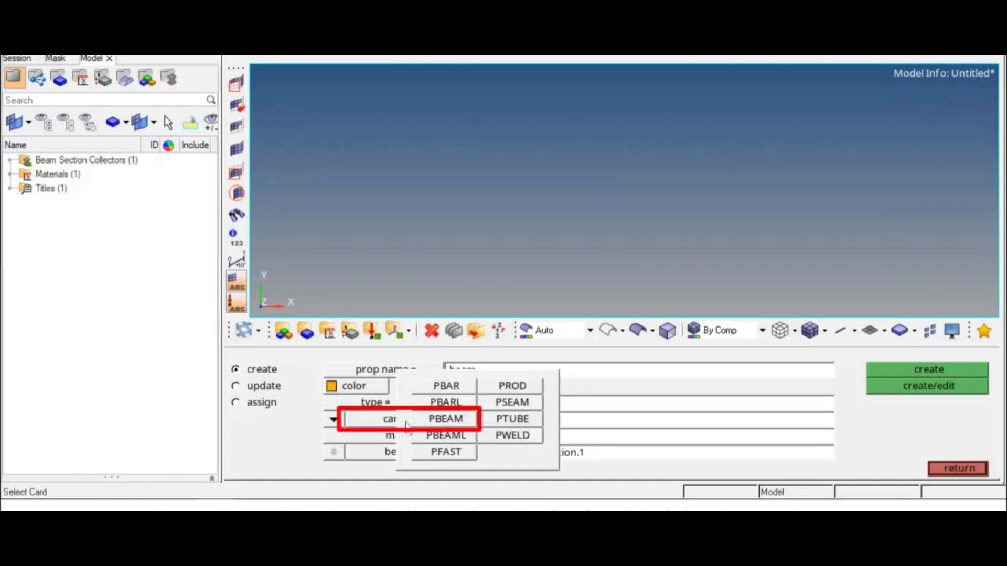
{"action": "left_click", "coordinate": [467, 424]}
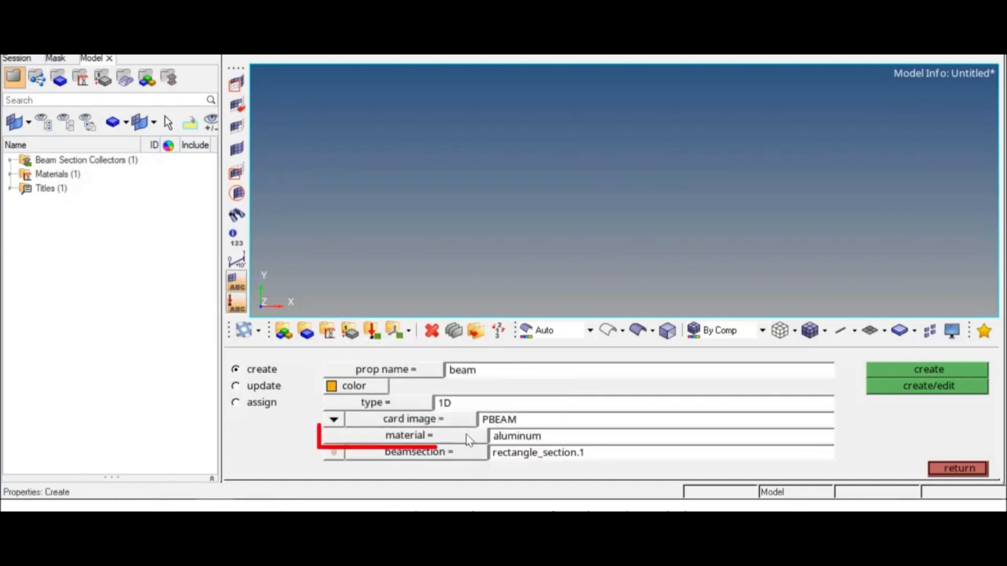
Assign the steel material and box_section.1 to the beam property, and create it with its card open for editing
{"action": "left_click", "coordinate": [467, 435]}
{"action": "left_click", "coordinate": [286, 374]}
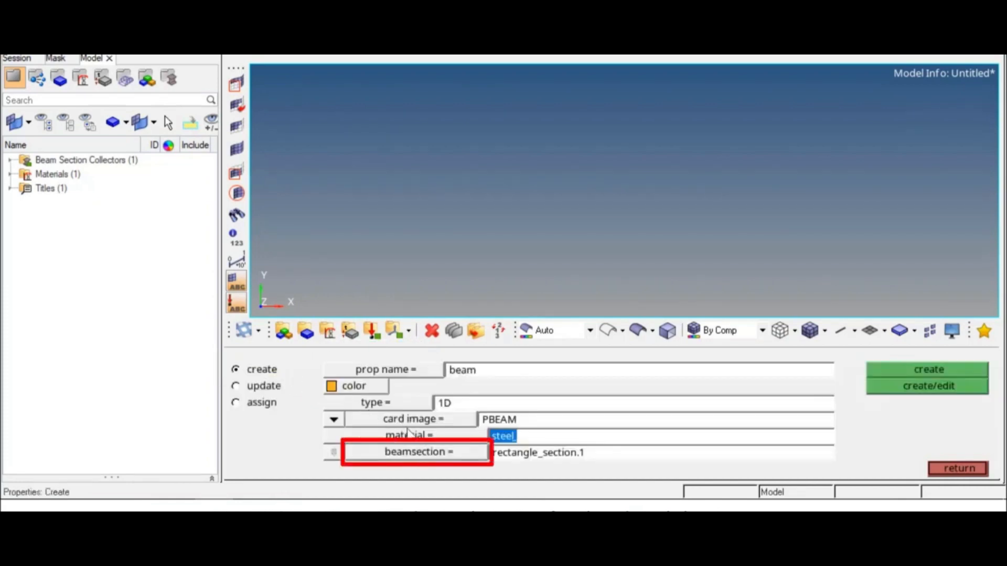
{"action": "left_click", "coordinate": [420, 451]}
{"action": "left_click", "coordinate": [315, 372]}
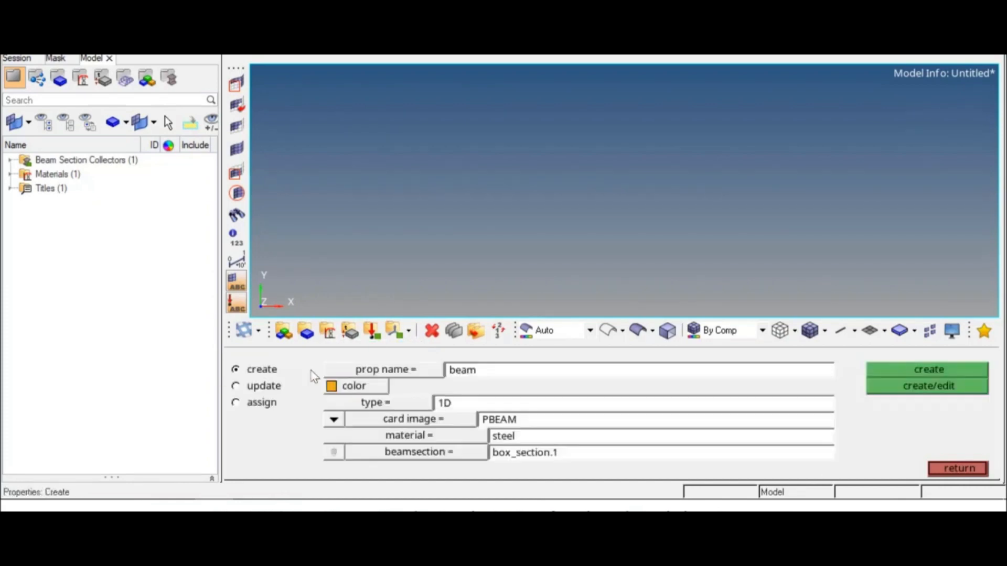
{"action": "left_click", "coordinate": [919, 388]}
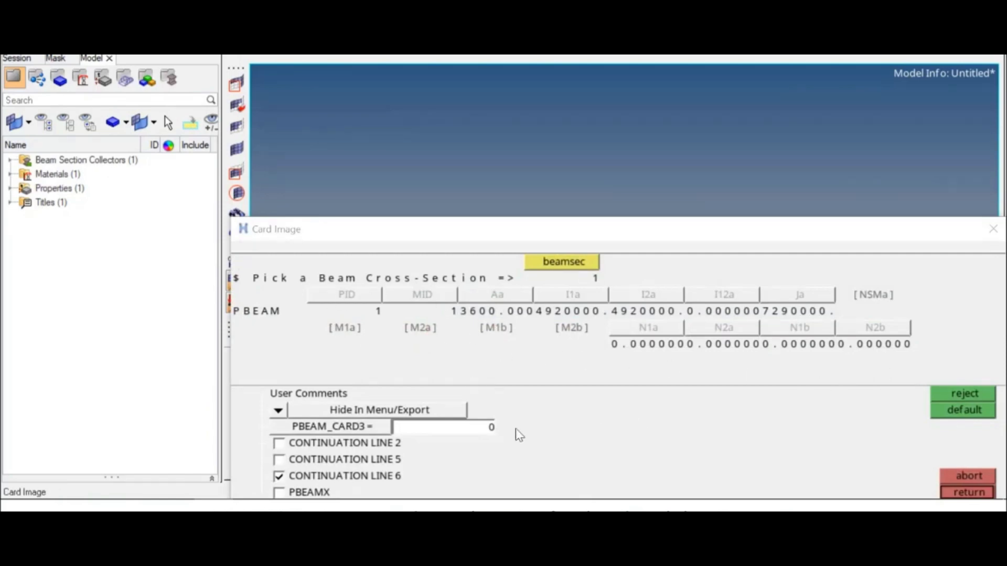
Enable continuation line 2 on the PBEAM card and set C1a to 50, C2a and D1a to 0, and D2a to 50
{"action": "left_click", "coordinate": [280, 444]}
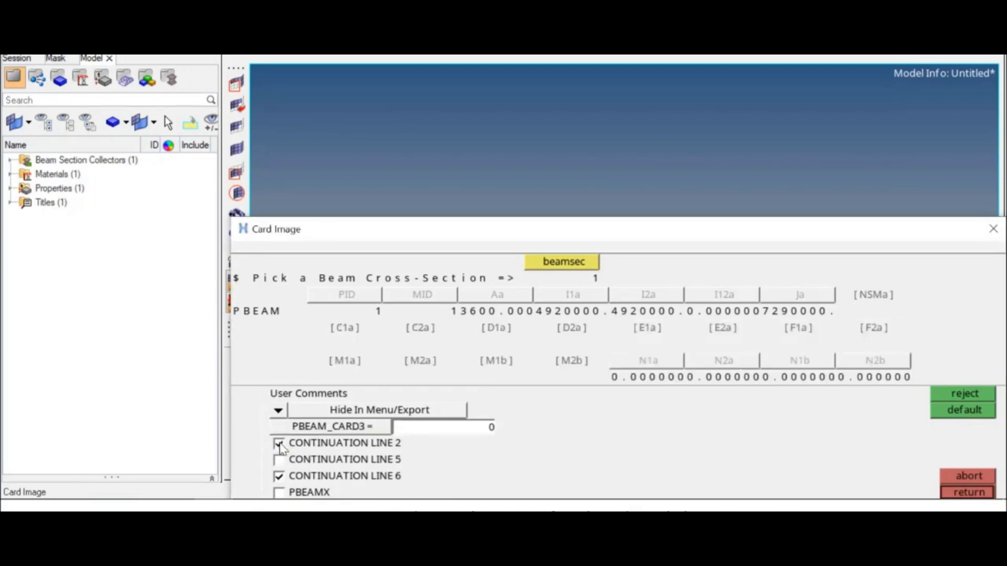
{"action": "left_click", "coordinate": [340, 334]}
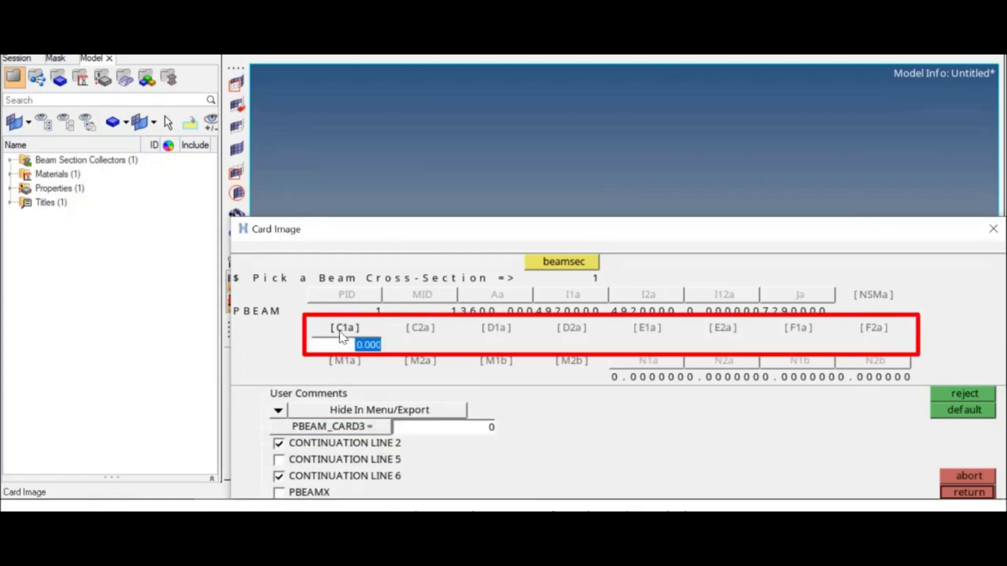
{"action": "type", "text": "50"}
{"action": "left_click", "coordinate": [434, 340]}
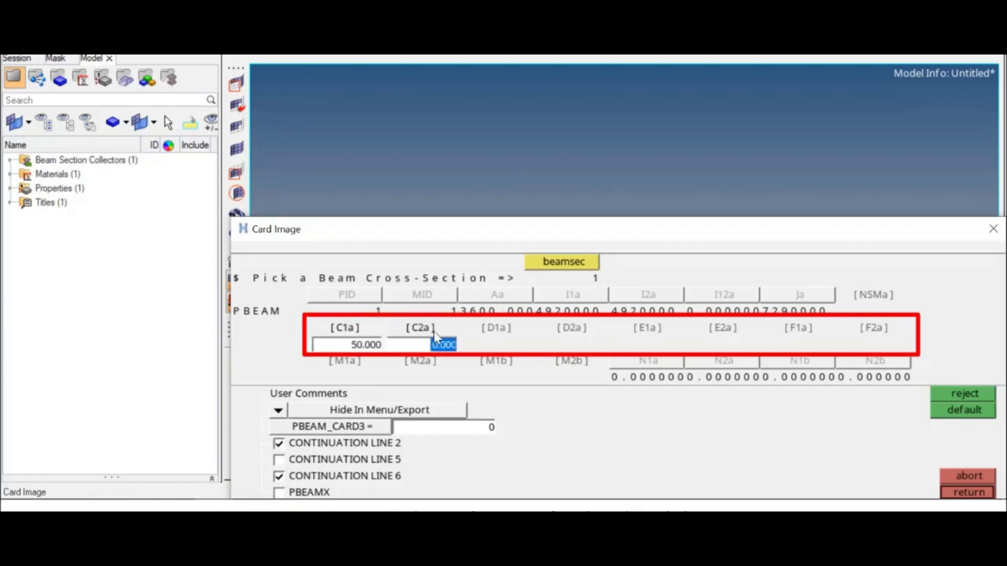
{"action": "left_click", "coordinate": [497, 341]}
{"action": "left_click", "coordinate": [566, 336]}
{"action": "type", "text": "50"}
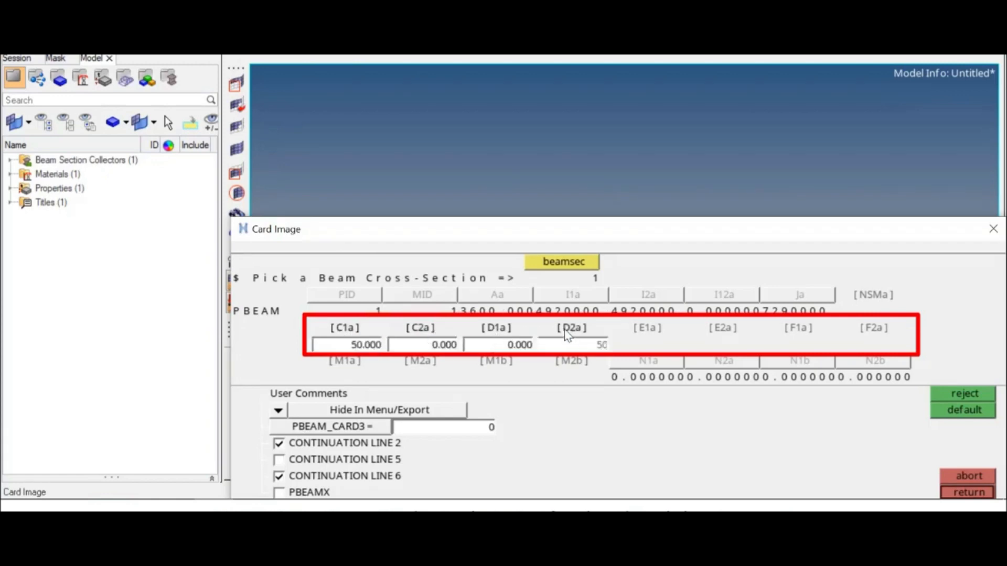
Set E1a to -50, E2a and F1a to 0, and F2a to -50, and finish the property definition
{"action": "left_click", "coordinate": [644, 335]}
{"action": "type", "text": "-50"}
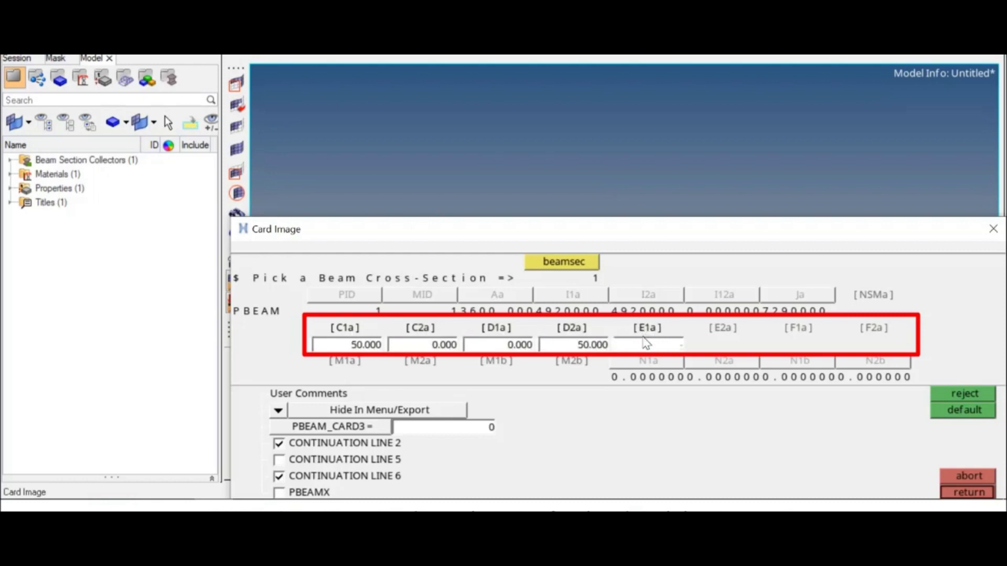
{"action": "left_click", "coordinate": [723, 335]}
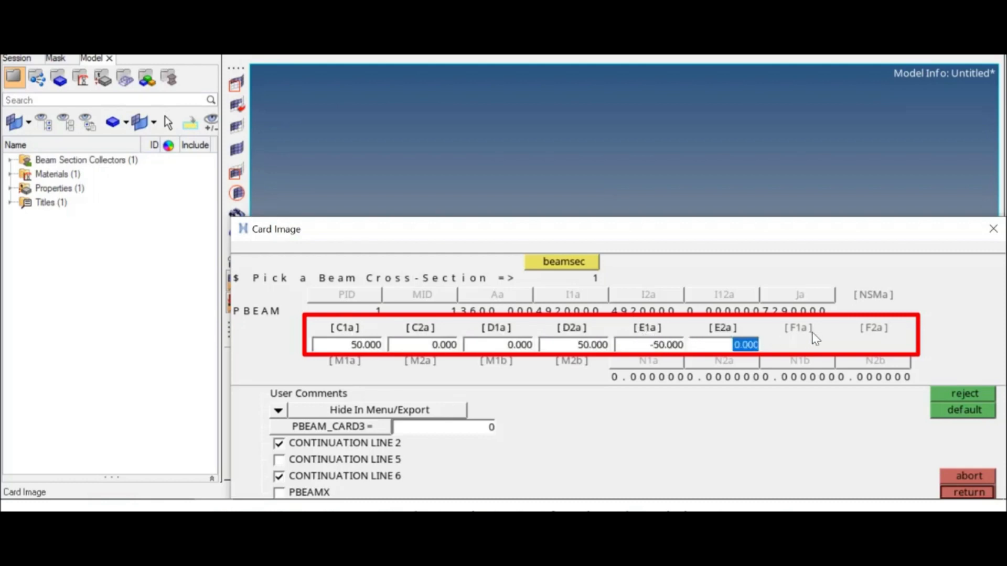
{"action": "left_click", "coordinate": [803, 332]}
{"action": "left_click", "coordinate": [878, 330]}
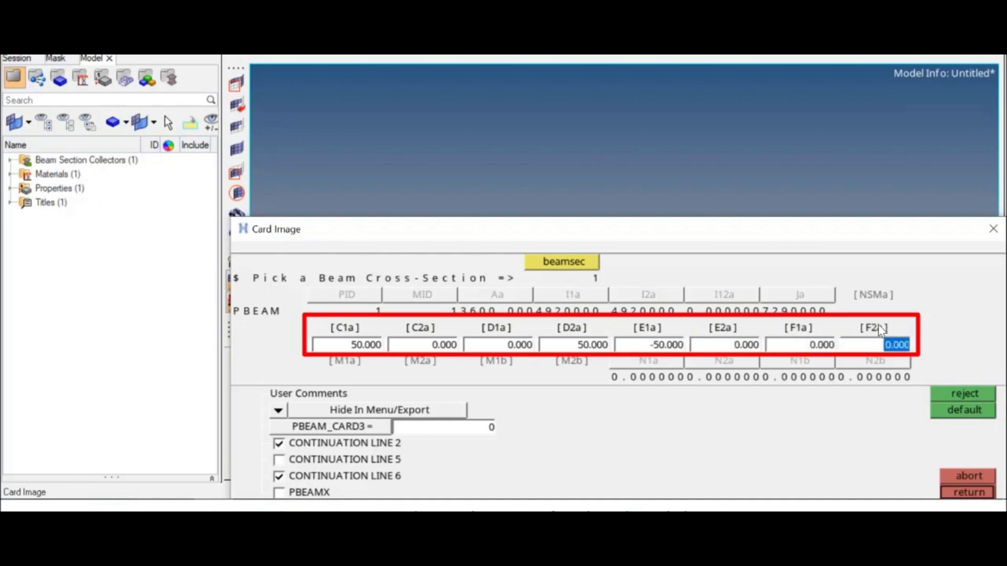
{"action": "type", "text": "-50"}
{"action": "key", "text": "Return"}
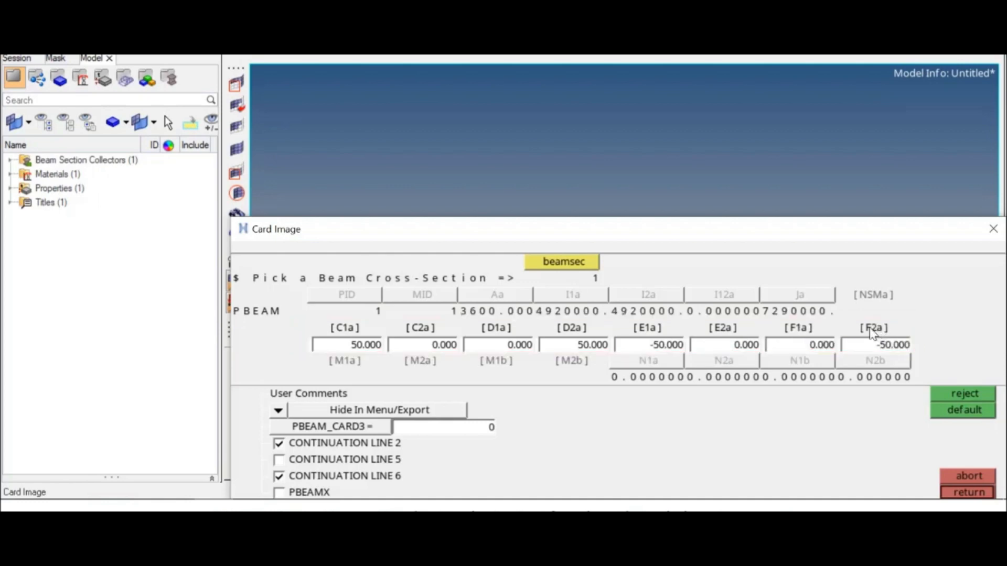
{"action": "left_click", "coordinate": [951, 493]}
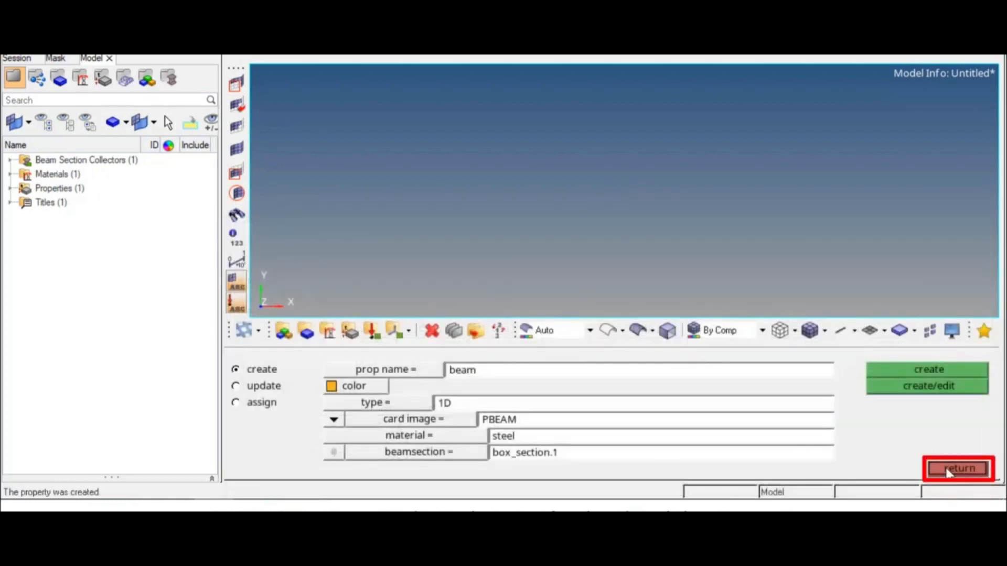
{"action": "left_click", "coordinate": [950, 475]}
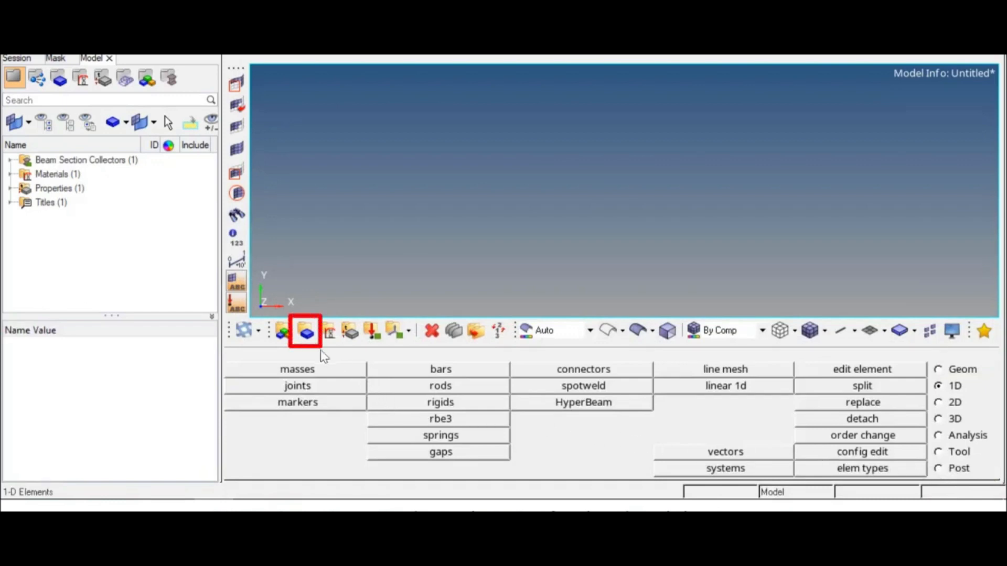
Create a component named beam with no card image and the beam property assigned
{"action": "left_click", "coordinate": [307, 333]}
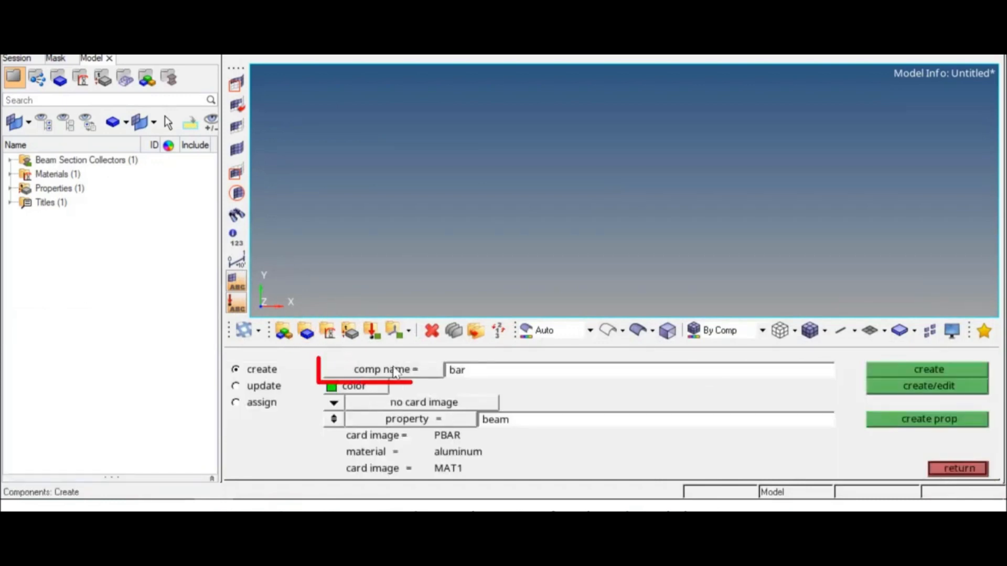
{"action": "left_click", "coordinate": [479, 374]}
{"action": "type", "text": "b"}
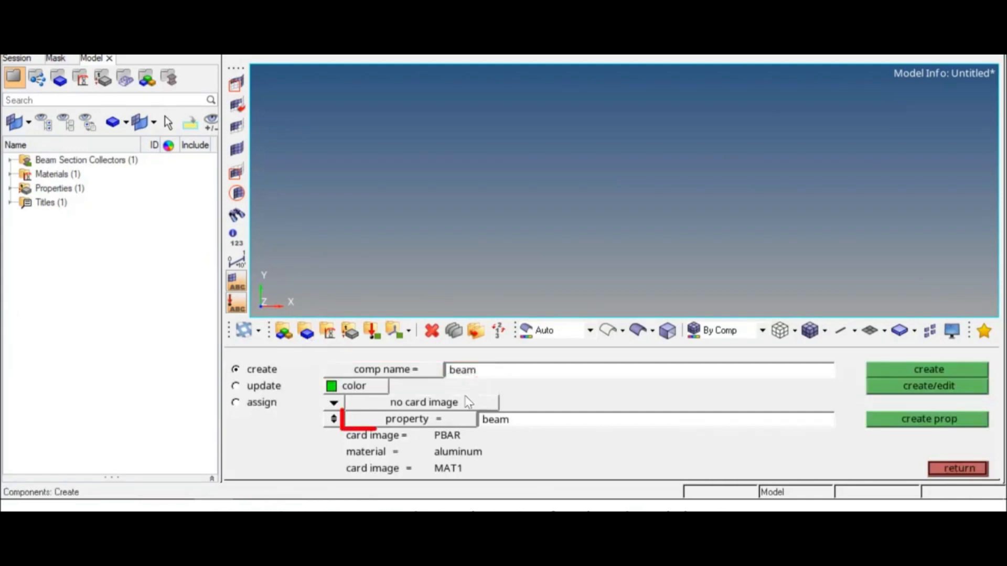
{"action": "left_click", "coordinate": [454, 419]}
{"action": "left_click", "coordinate": [454, 419]}
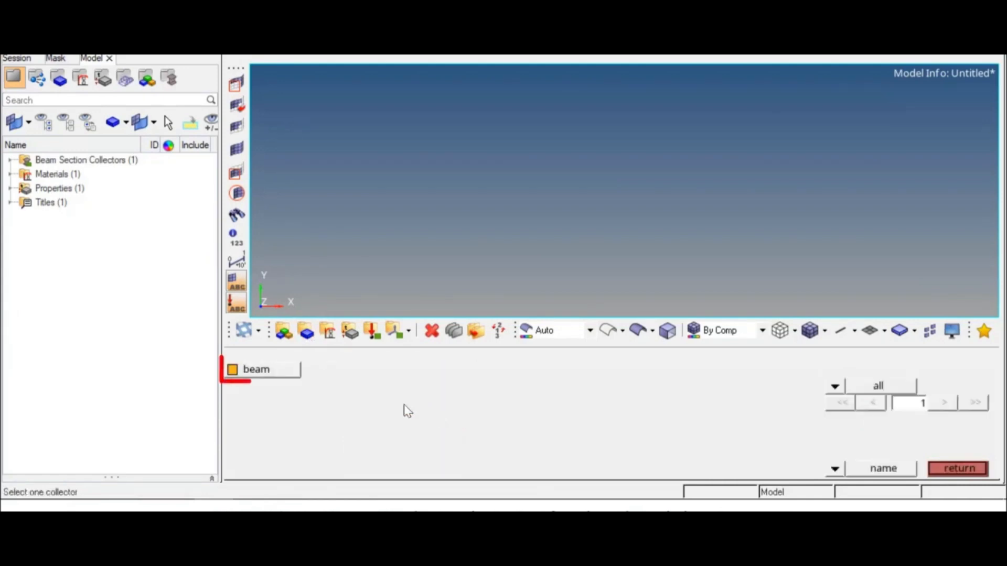
{"action": "left_click", "coordinate": [264, 371]}
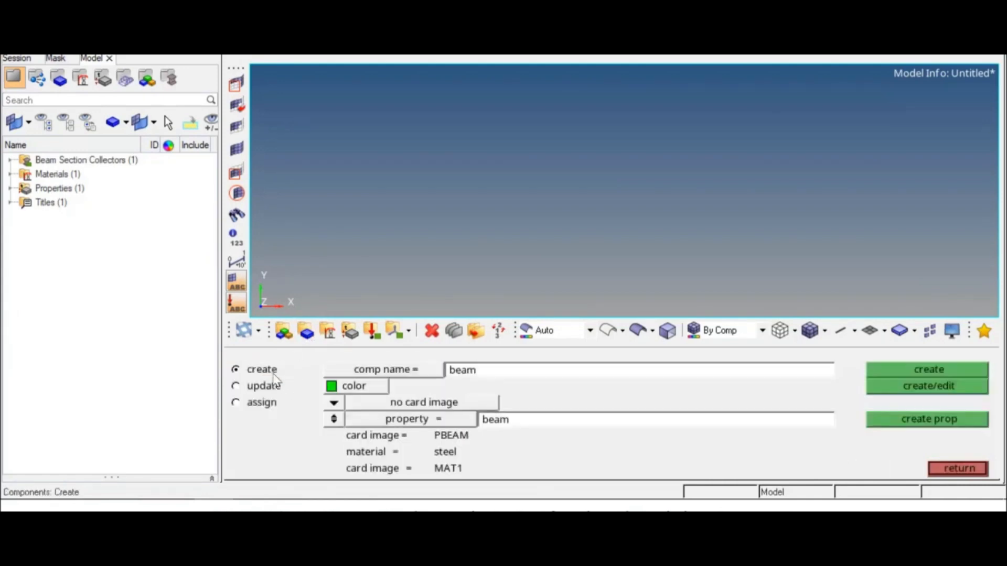
{"action": "left_click", "coordinate": [911, 370]}
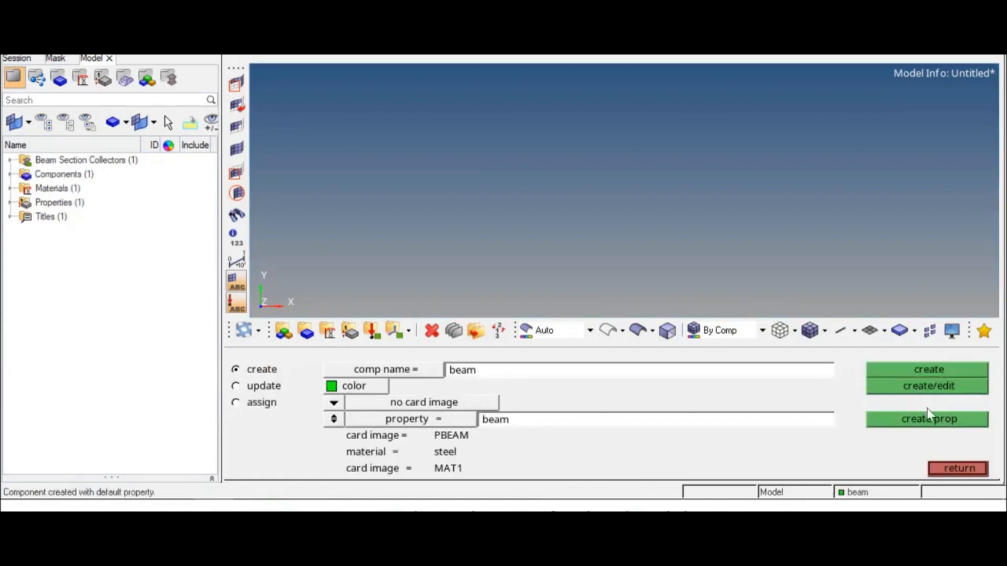
{"action": "left_click", "coordinate": [949, 466]}
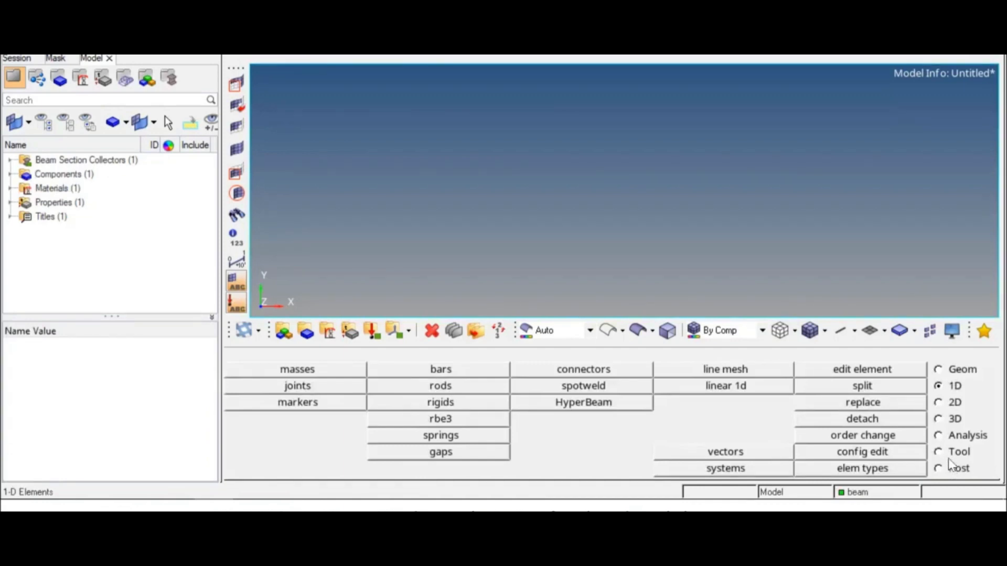
Create a node at the origin with x, y and z coordinates of 0
{"action": "left_click", "coordinate": [940, 371]}
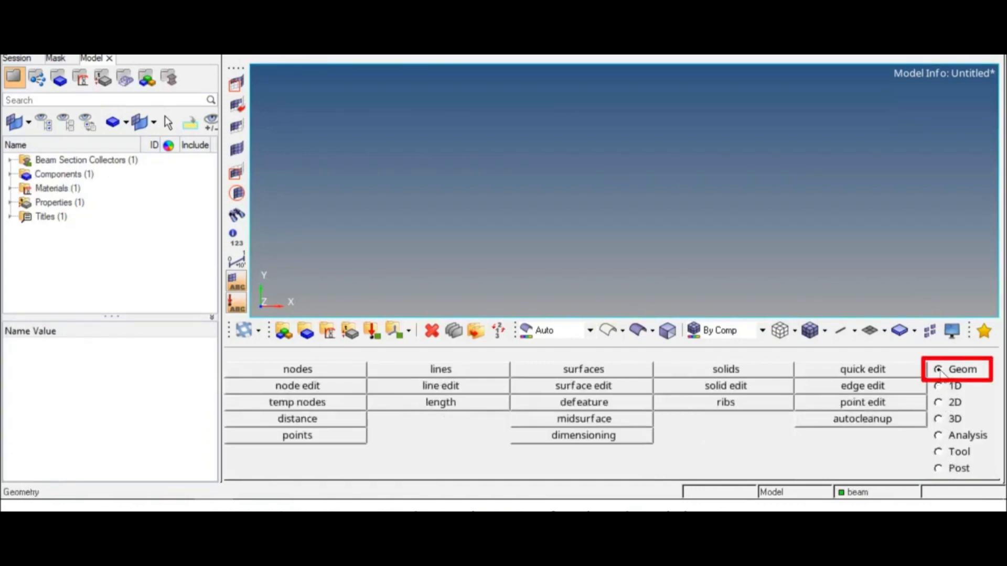
{"action": "left_click", "coordinate": [340, 369]}
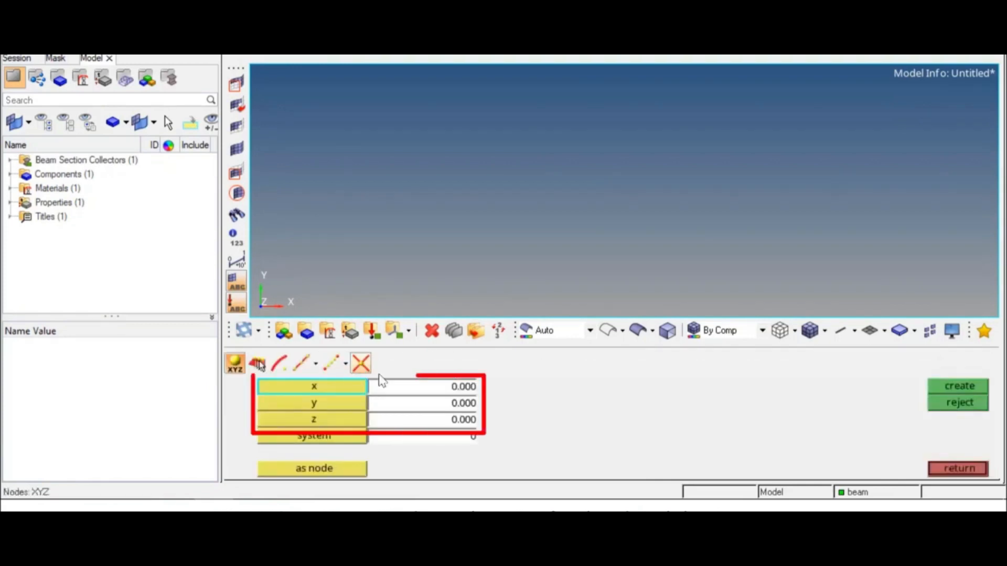
{"action": "left_click", "coordinate": [437, 387]}
{"action": "left_click", "coordinate": [445, 403]}
{"action": "left_click", "coordinate": [454, 420]}
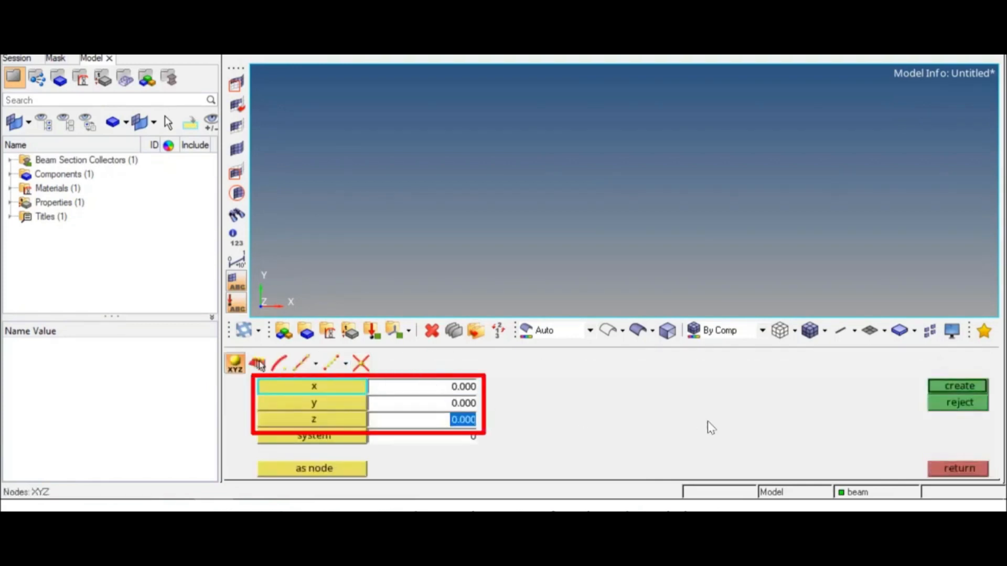
{"action": "left_click", "coordinate": [936, 386]}
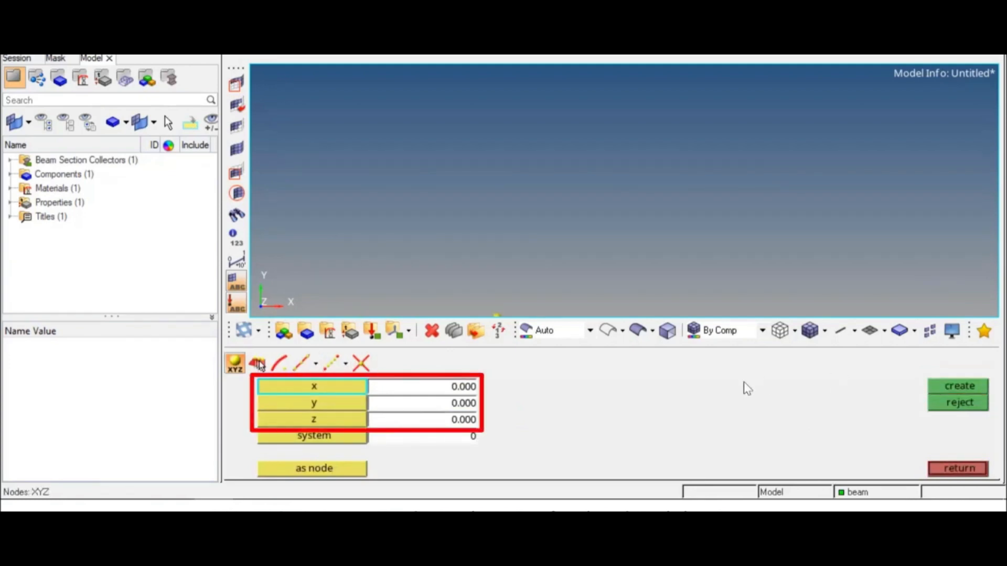
Create a second node at x = 500, y = 0, z = 0 and finish node creation
{"action": "left_click", "coordinate": [470, 388]}
{"action": "type", "text": "50"}
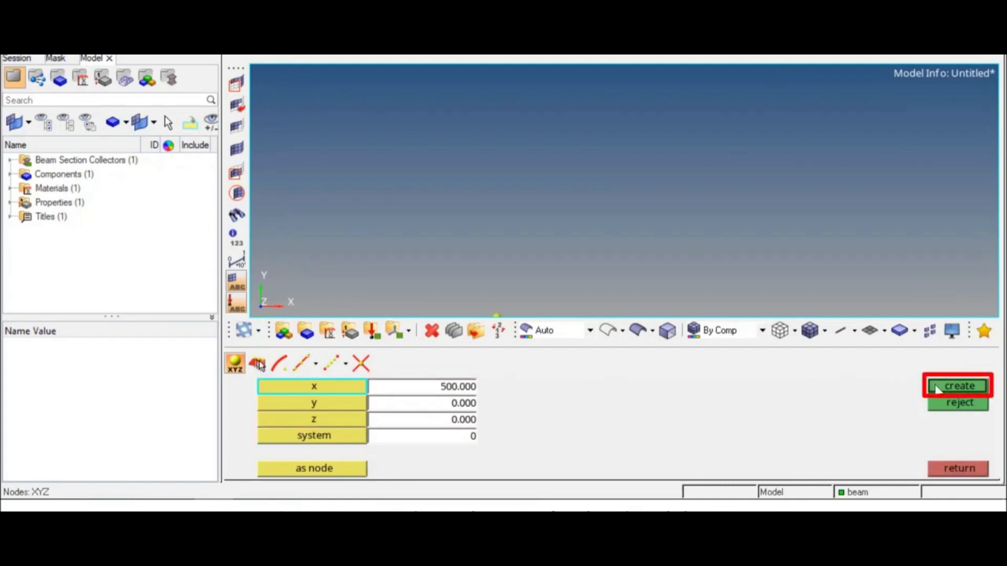
{"action": "left_click", "coordinate": [935, 385]}
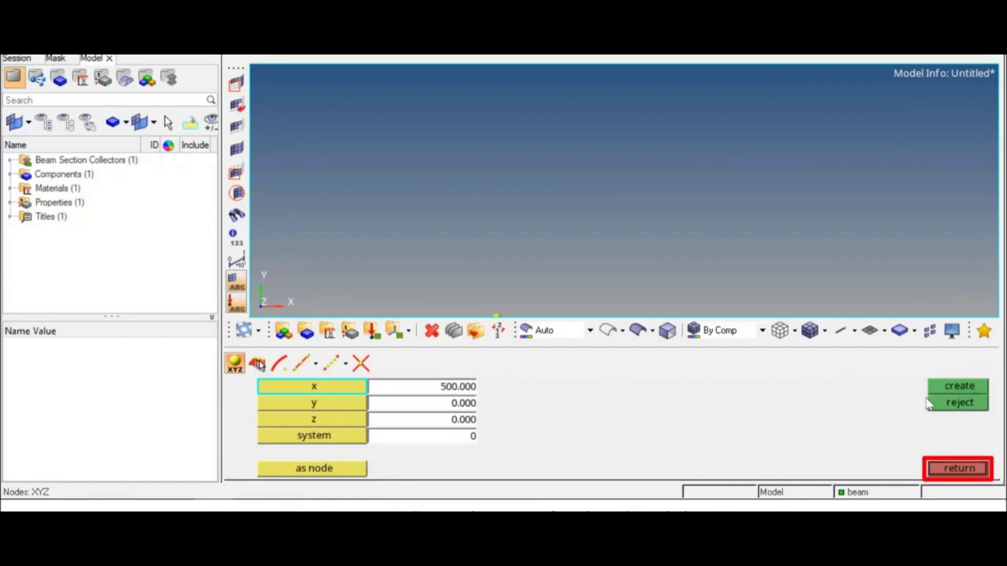
{"action": "left_click", "coordinate": [948, 469]}
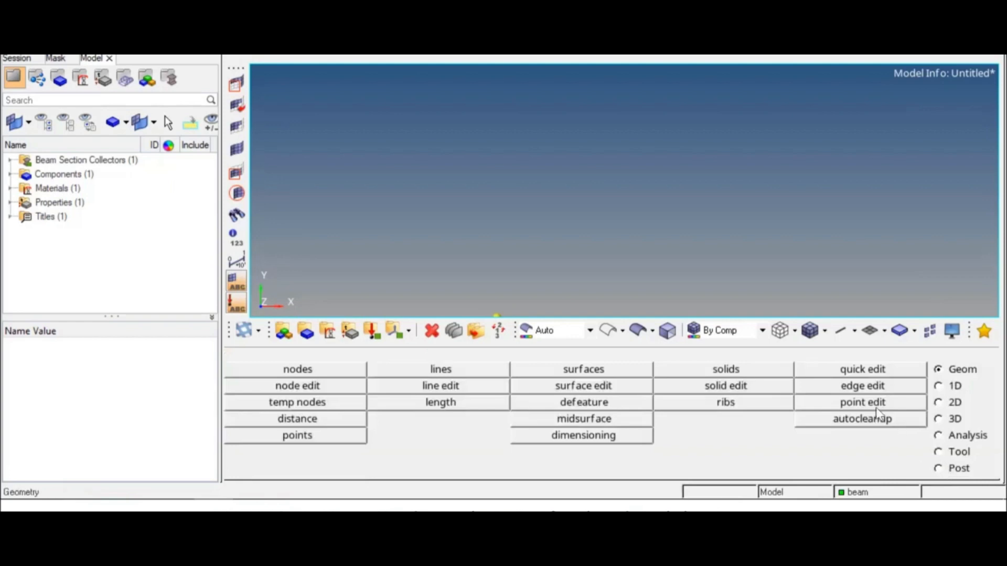
Create a CBEAM bar element from the origin node to the second node with the beam property and y-axis orientation
{"action": "key", "text": "f"}
{"action": "left_click", "coordinate": [940, 386]}
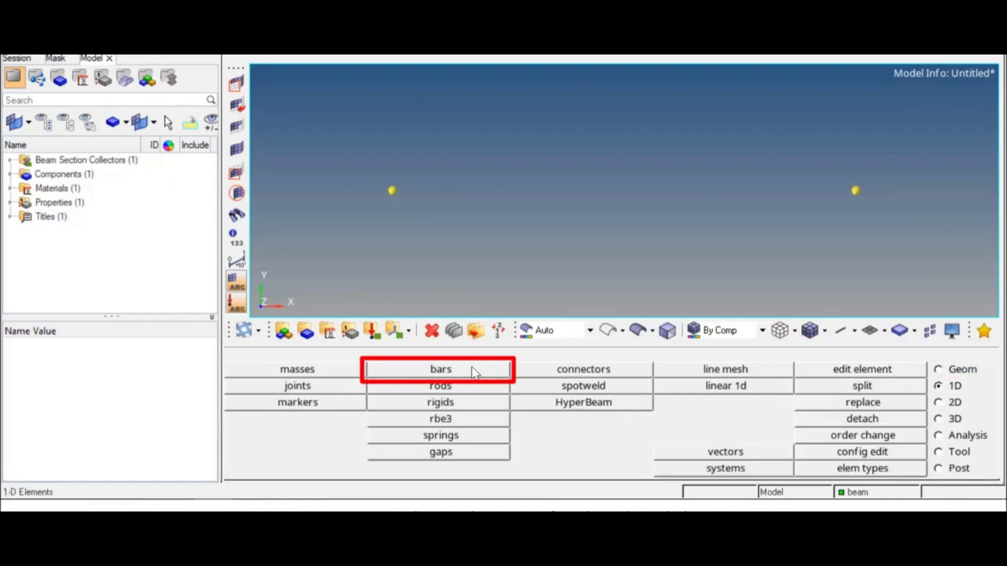
{"action": "left_click", "coordinate": [456, 371]}
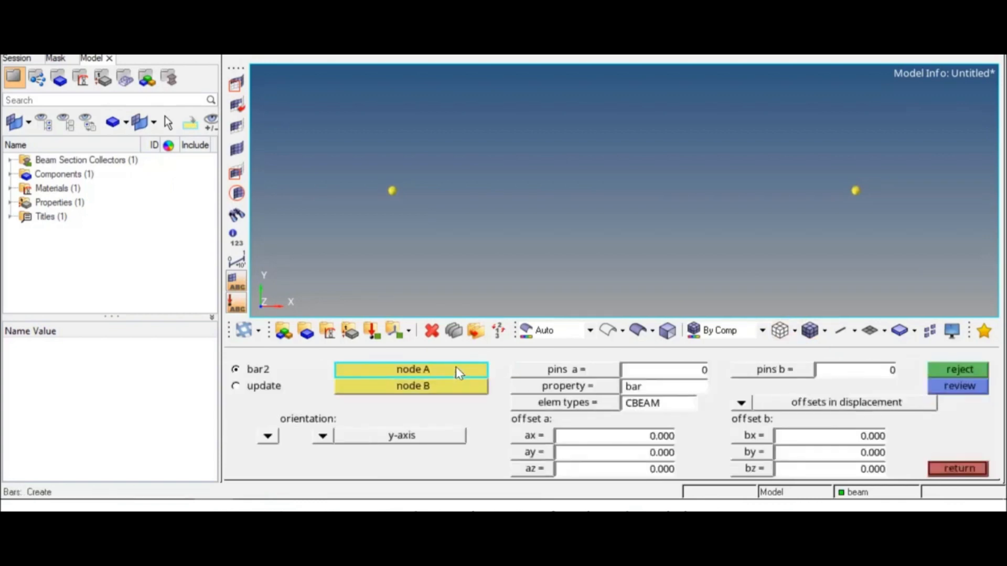
{"action": "left_click", "coordinate": [557, 389]}
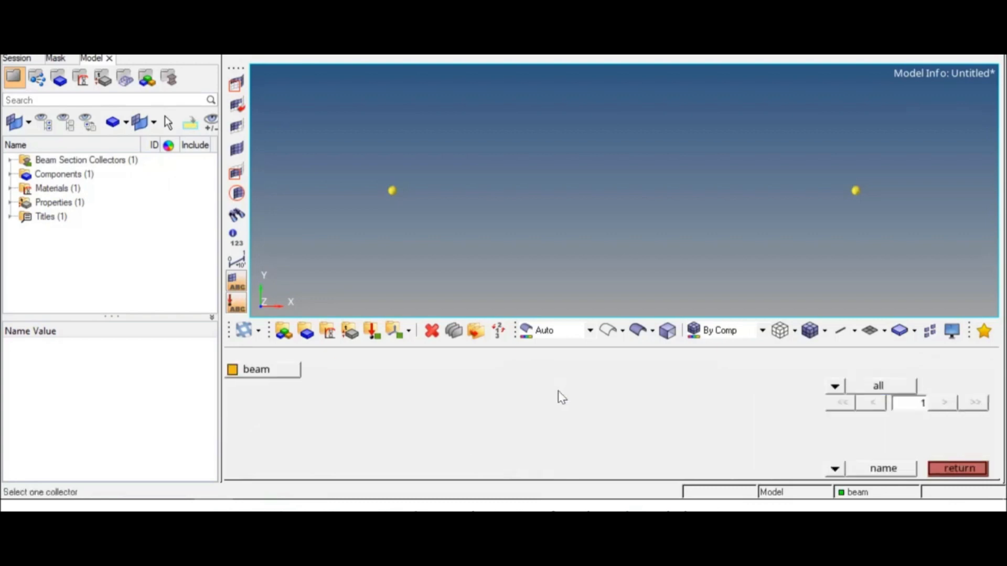
{"action": "left_click", "coordinate": [286, 373]}
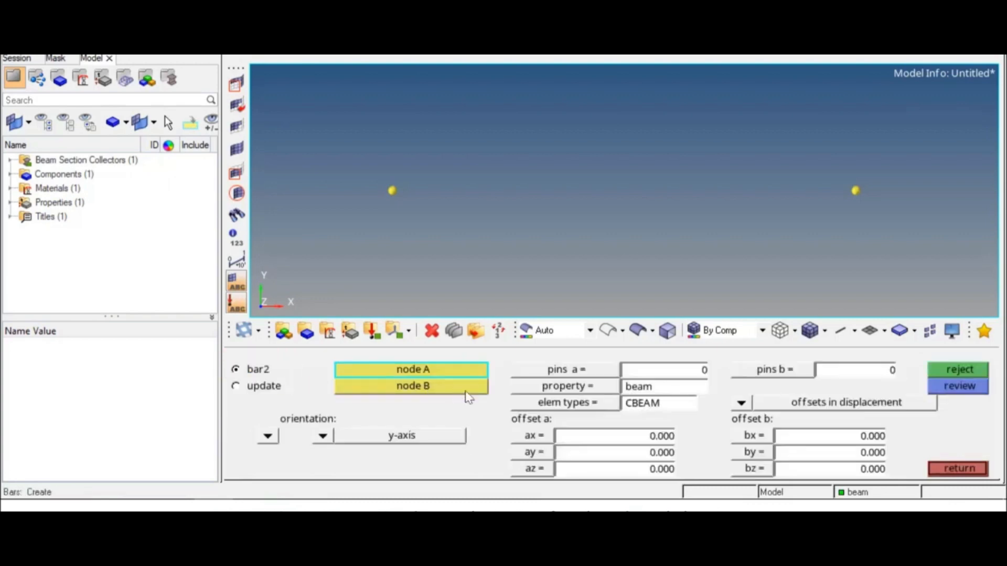
{"action": "left_click", "coordinate": [643, 403]}
{"action": "left_click", "coordinate": [634, 409]}
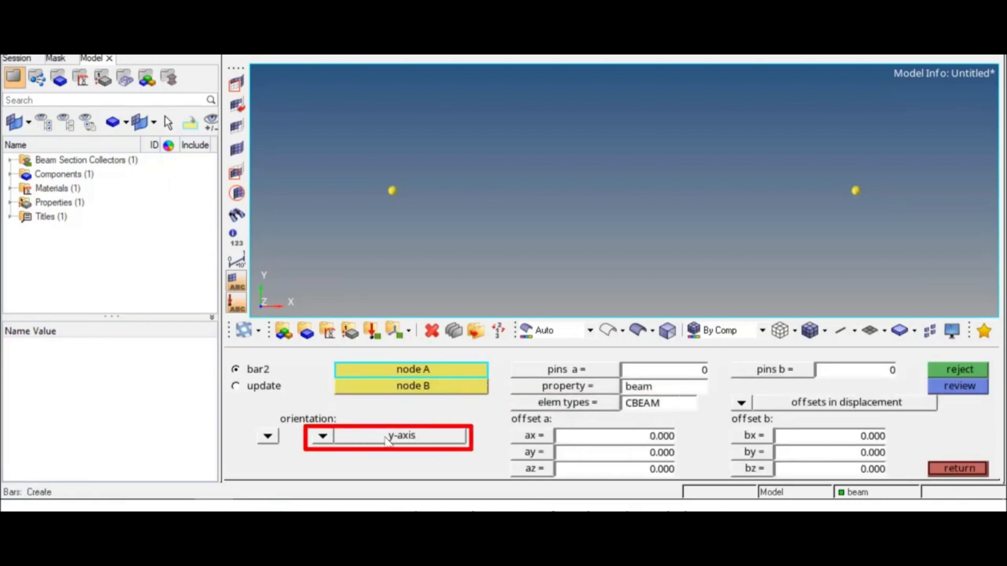
{"action": "left_click", "coordinate": [391, 192]}
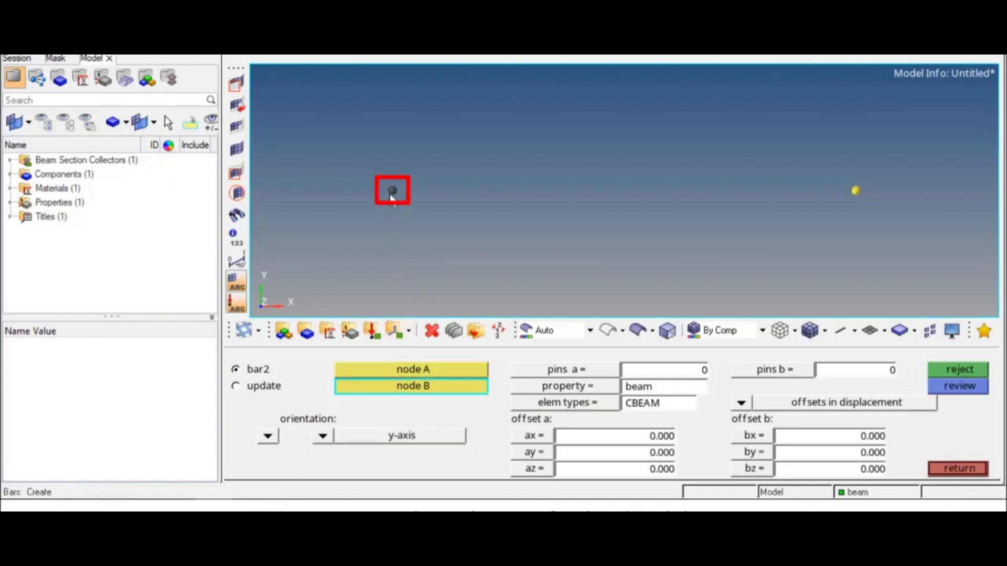
{"action": "left_click", "coordinate": [856, 191]}
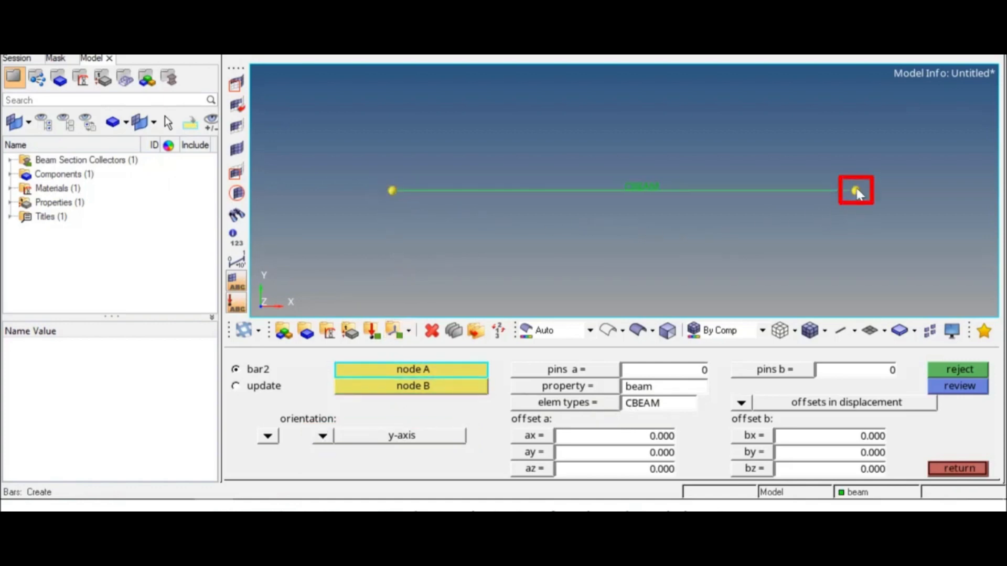
{"action": "left_click", "coordinate": [946, 469]}
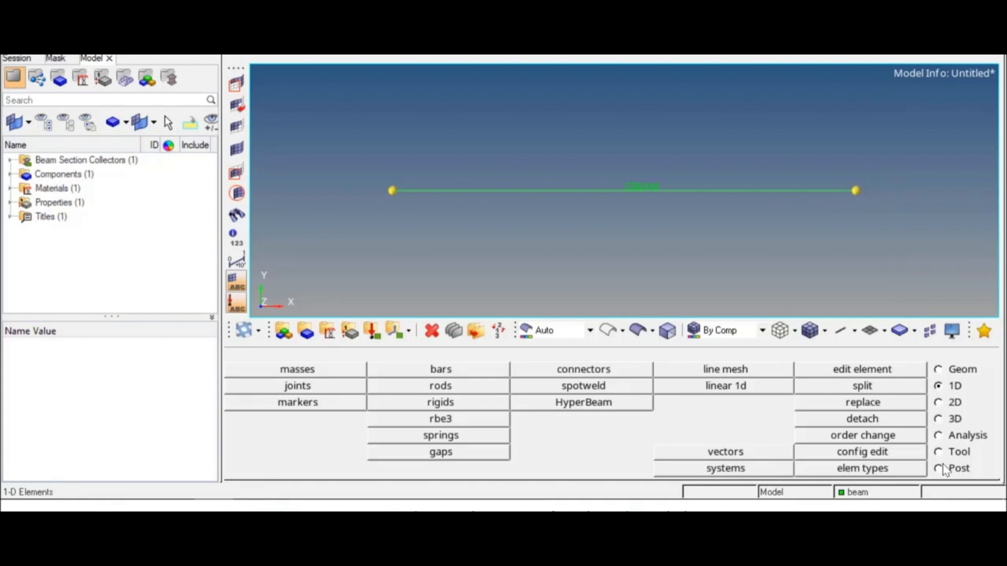
Clear all temporary nodes from the model
{"action": "left_click", "coordinate": [950, 371]}
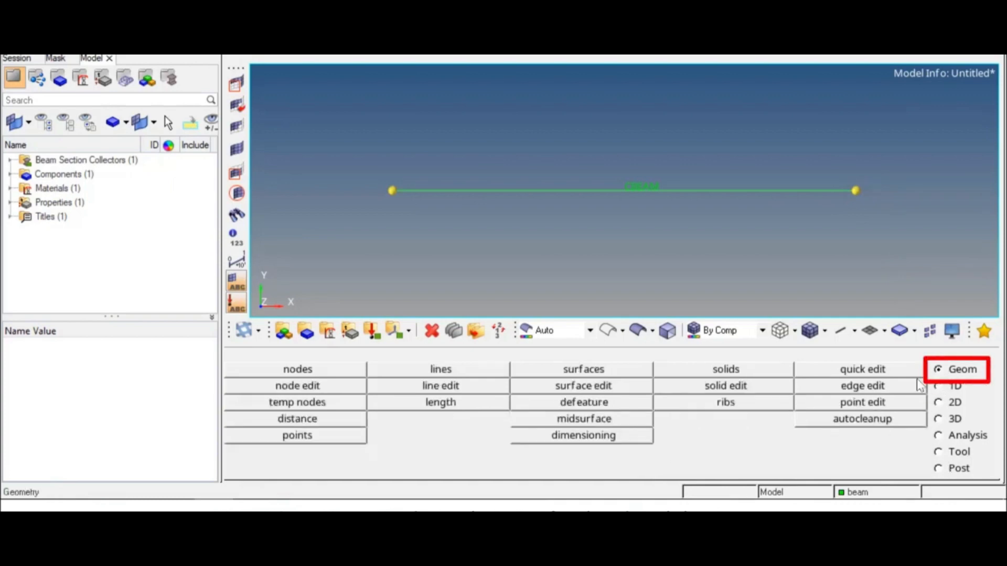
{"action": "left_click", "coordinate": [345, 405]}
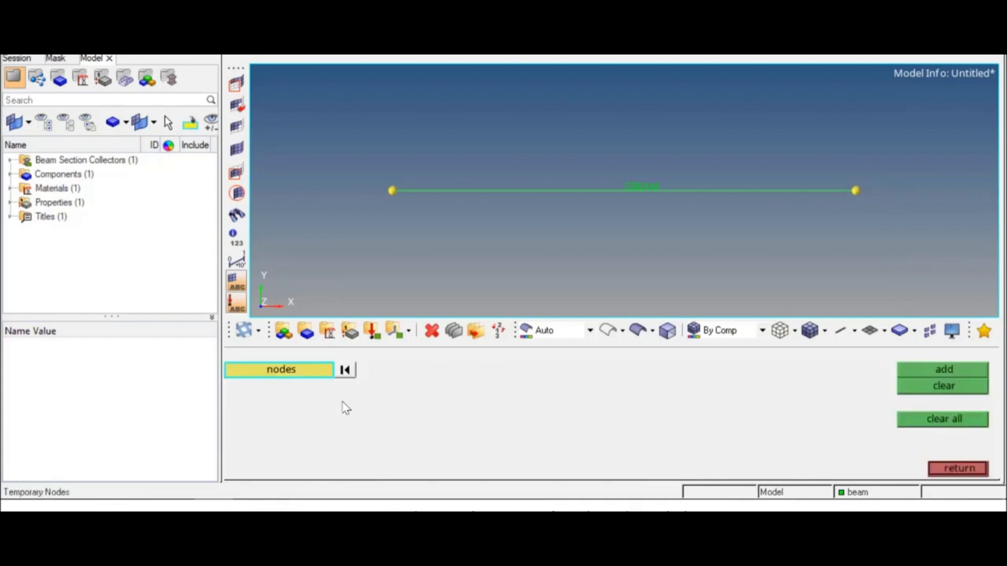
{"action": "left_click", "coordinate": [918, 419]}
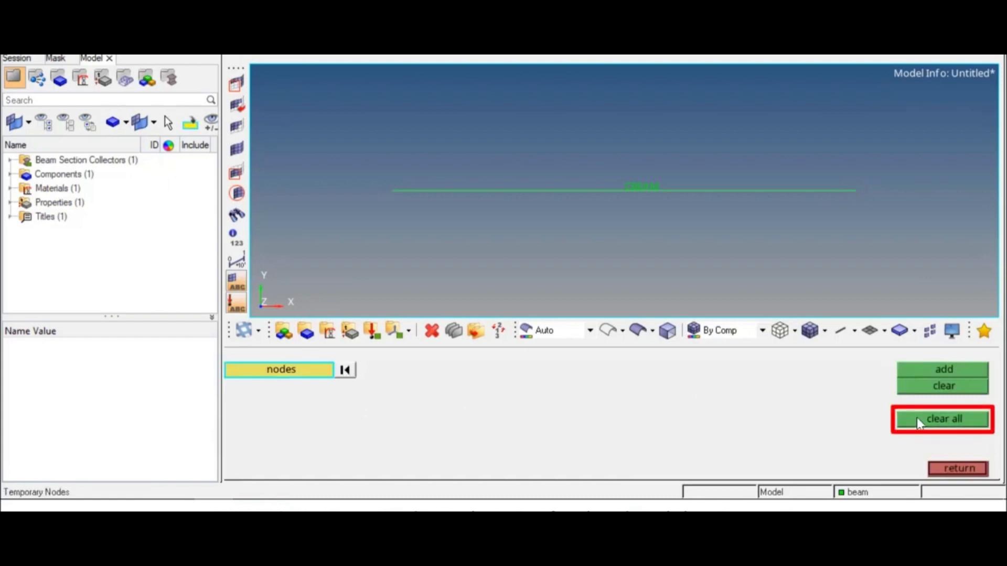
{"action": "left_click", "coordinate": [953, 470]}
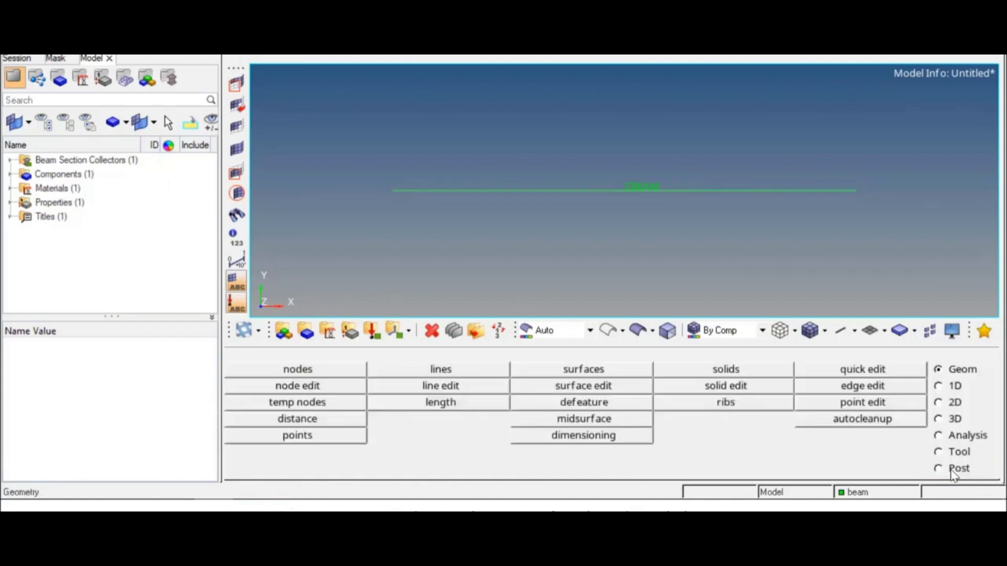
Create a load collector named spc with no card image
{"action": "left_click", "coordinate": [370, 334]}
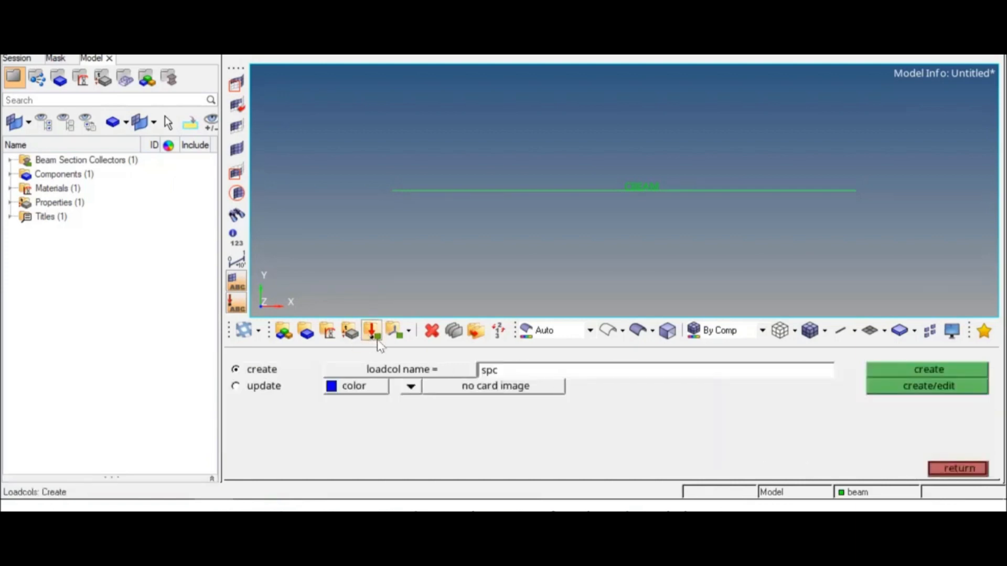
{"action": "left_click", "coordinate": [492, 371]}
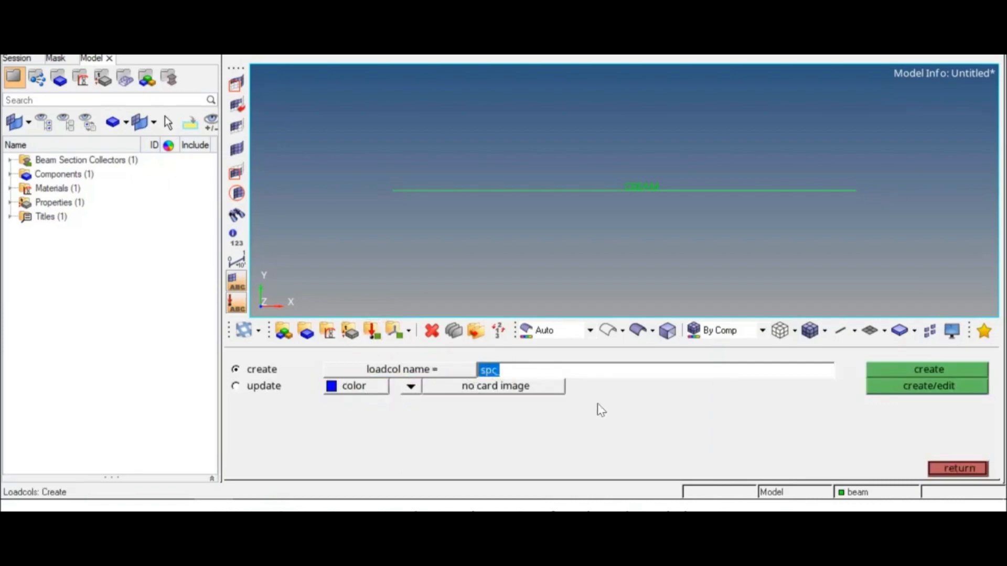
{"action": "left_click", "coordinate": [904, 369]}
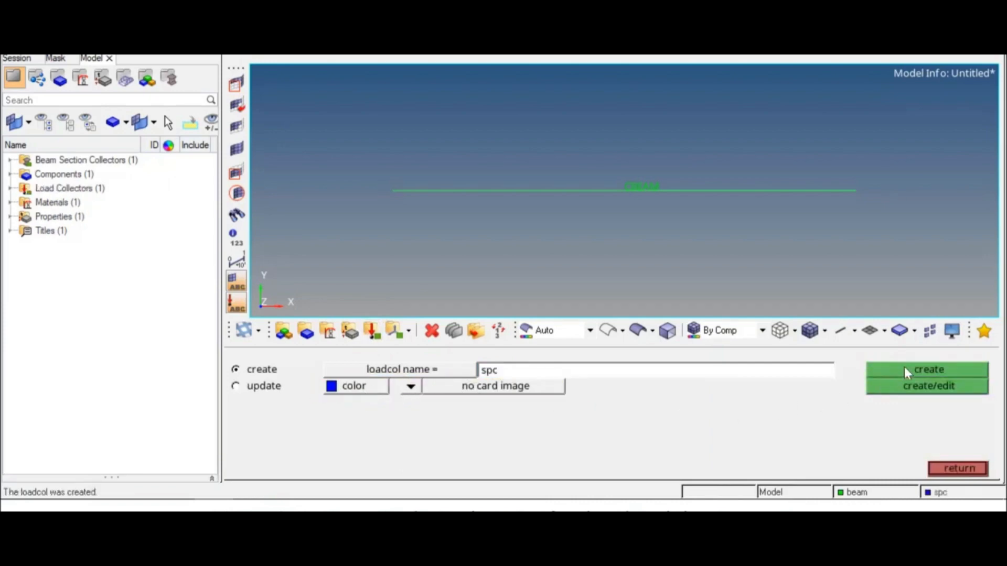
{"action": "left_click", "coordinate": [956, 470]}
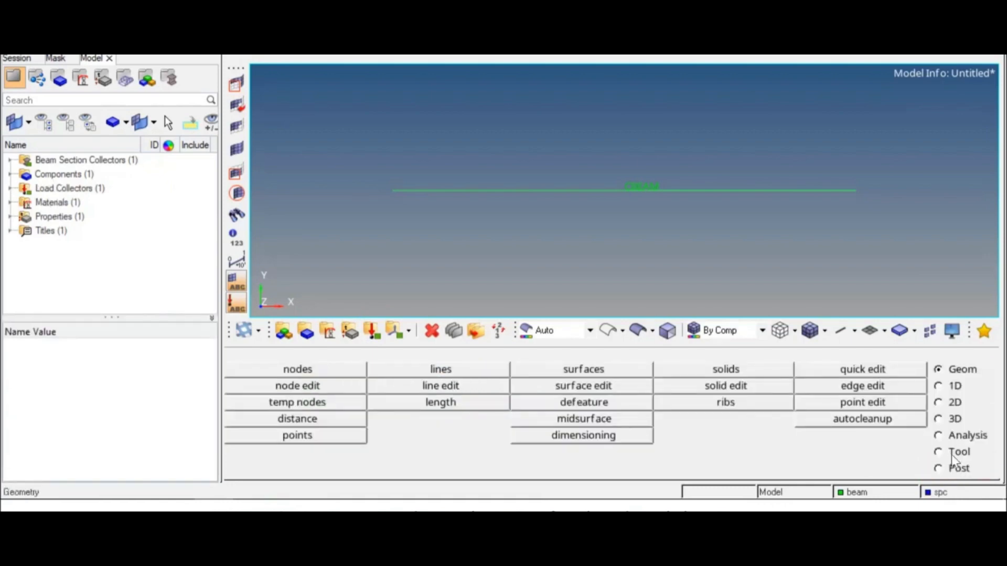
Constrain dof1 through dof6 at 0 with an SPC on the beam's node at the origin
{"action": "left_click", "coordinate": [952, 437]}
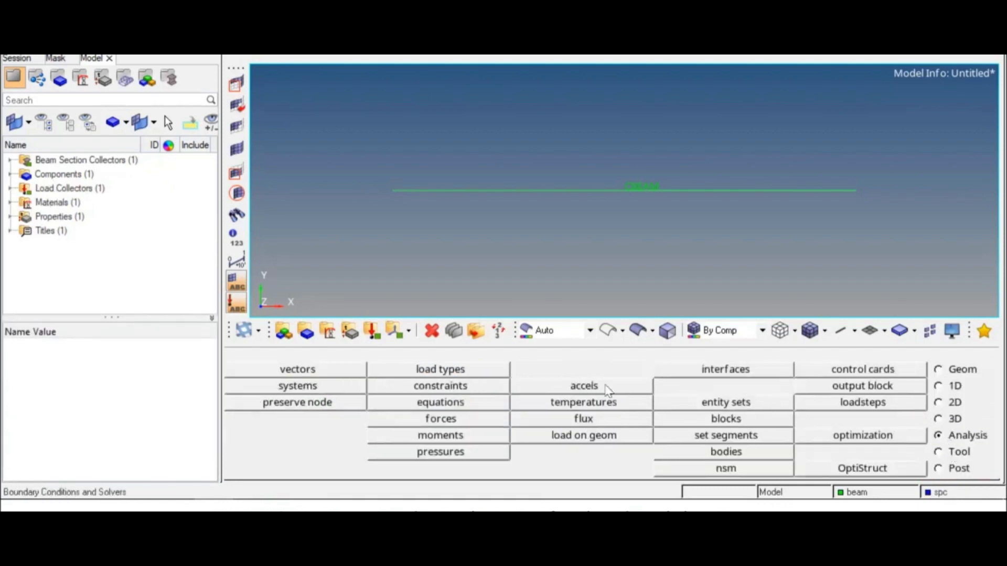
{"action": "left_click", "coordinate": [496, 389]}
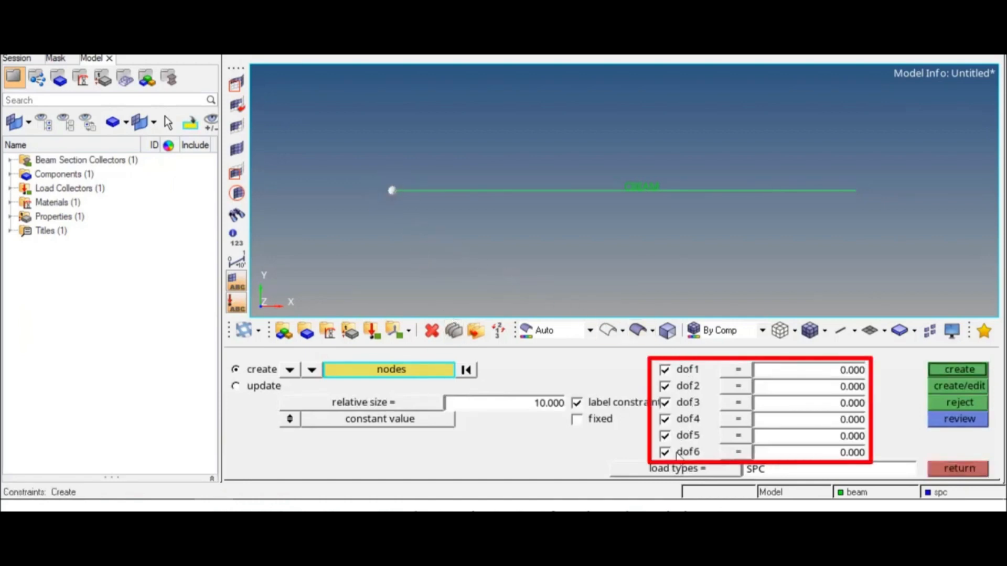
{"action": "left_click", "coordinate": [947, 372]}
{"action": "left_click", "coordinate": [959, 468]}
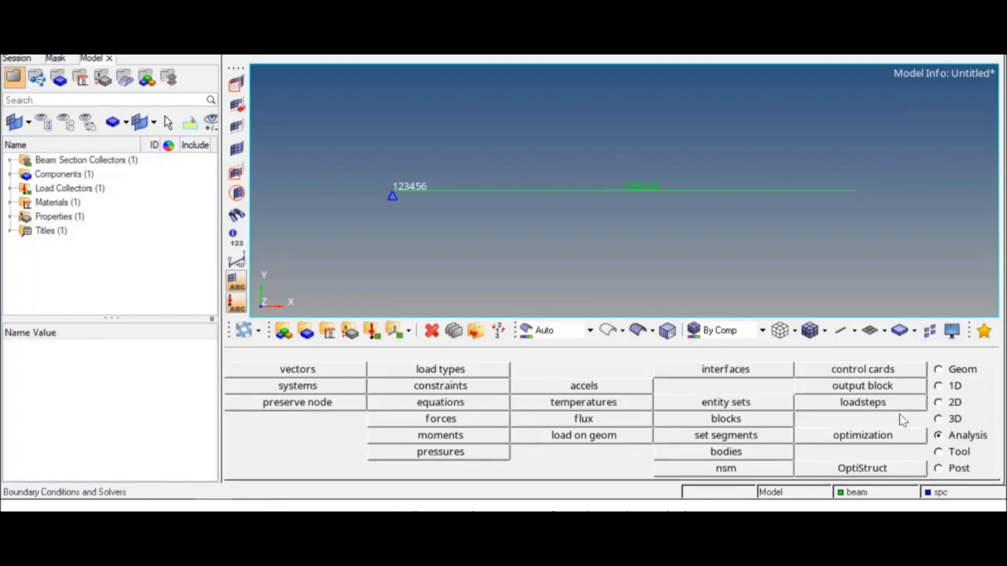
Create a red load collector named force with no card image
{"action": "left_click", "coordinate": [370, 336]}
{"action": "double_click", "coordinate": [491, 371]}
{"action": "type", "text": "force"}
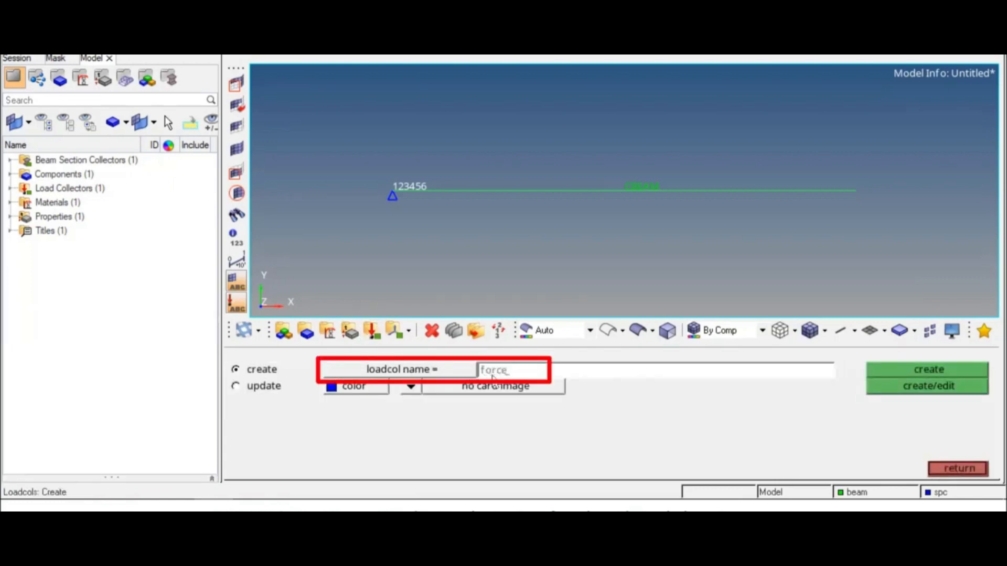
{"action": "left_click", "coordinate": [357, 387]}
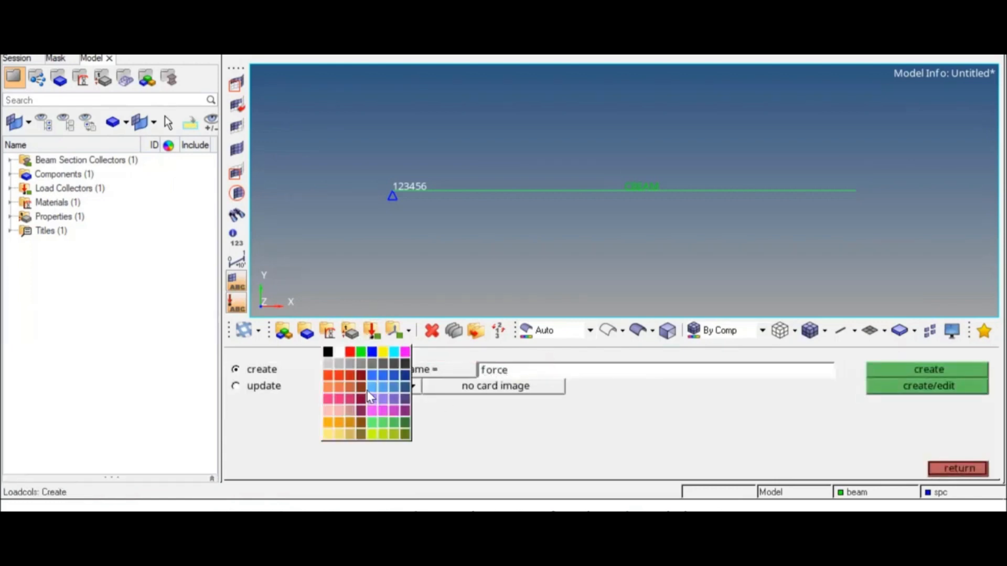
{"action": "left_click", "coordinate": [350, 352]}
{"action": "left_click", "coordinate": [921, 373]}
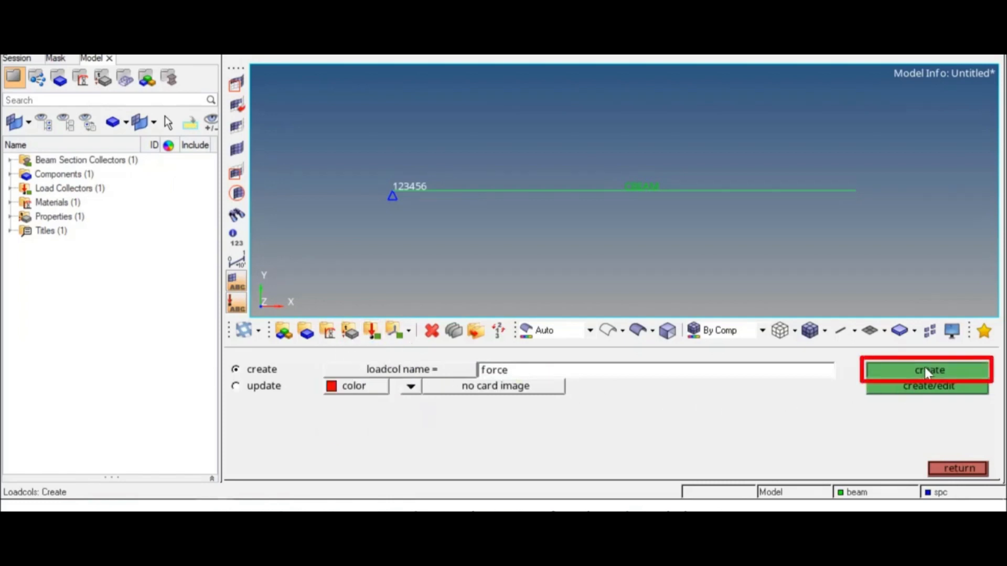
{"action": "left_click", "coordinate": [958, 470]}
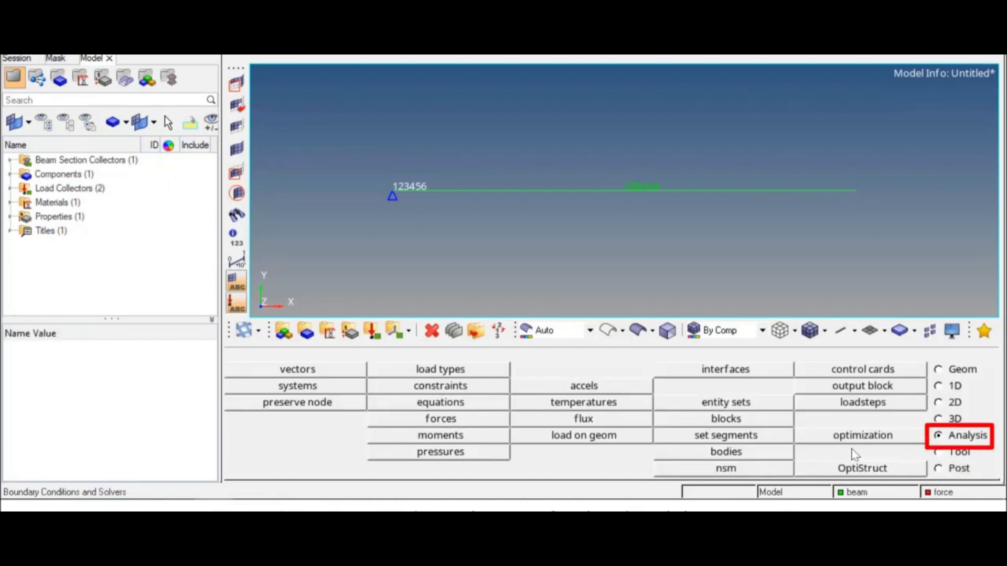
Apply a force of magnitude -100000 along the y-axis to the beam's free end node
{"action": "left_click", "coordinate": [473, 426]}
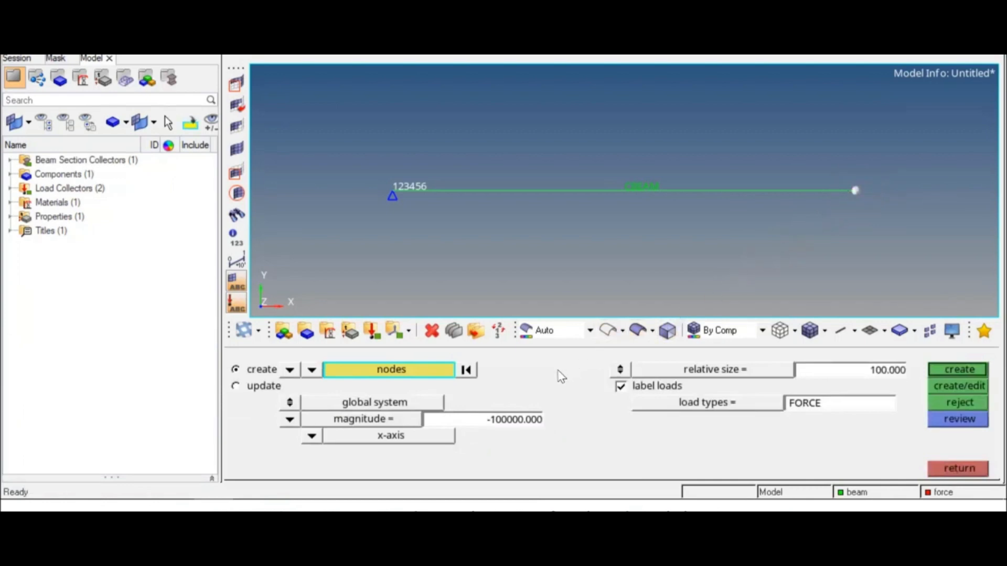
{"action": "left_click", "coordinate": [312, 437]}
{"action": "left_click", "coordinate": [282, 420]}
{"action": "left_click", "coordinate": [517, 426]}
{"action": "left_click", "coordinate": [530, 448]}
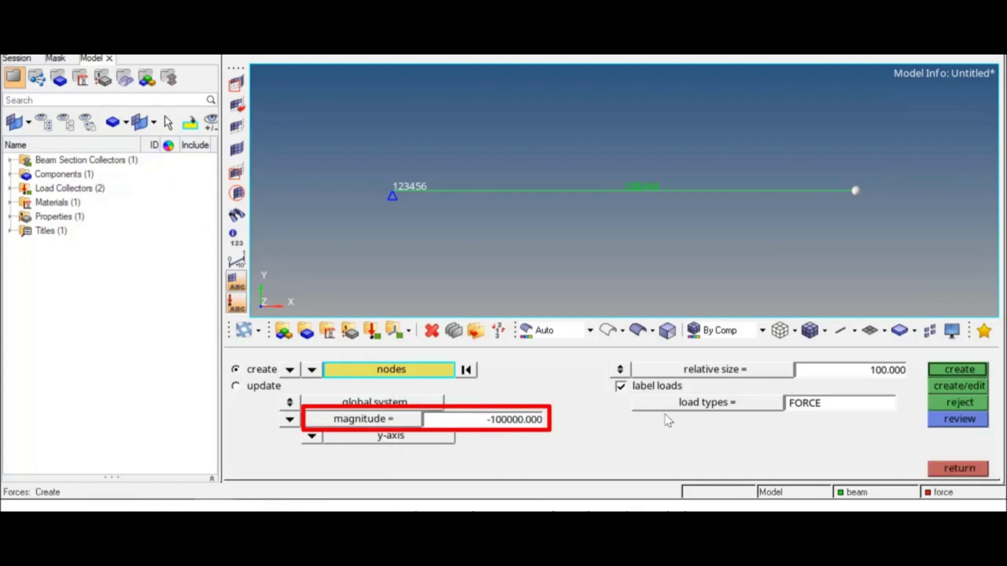
{"action": "left_click", "coordinate": [941, 371]}
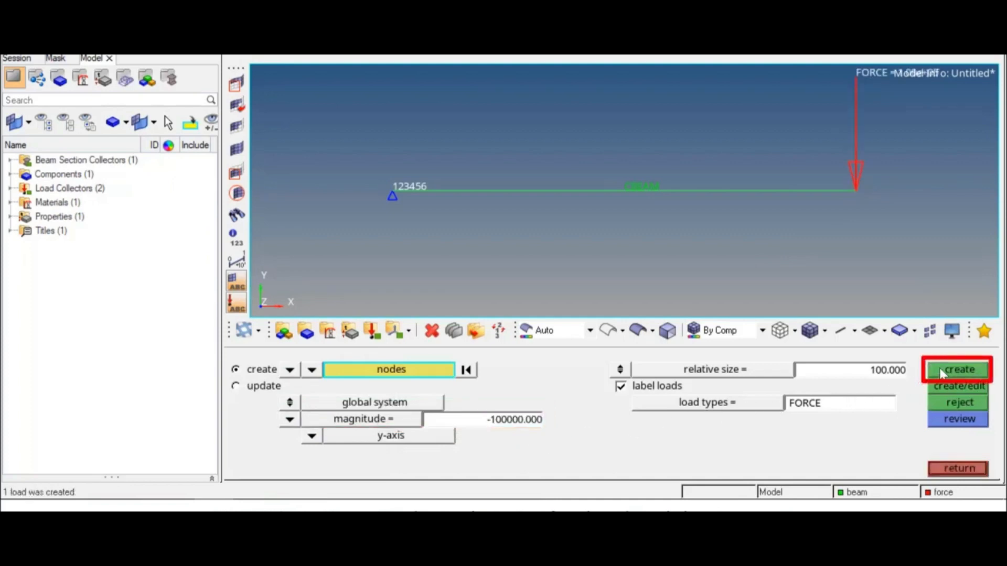
{"action": "left_click", "coordinate": [949, 468]}
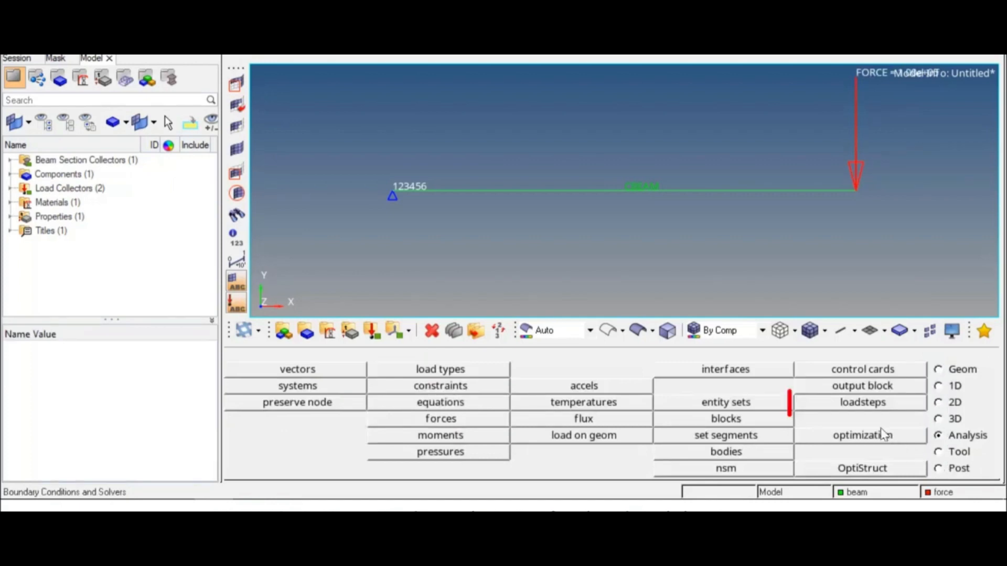
Create a linear static load step named beam, with SPC set to collector 1 and LOAD set to collector 2
{"action": "left_click", "coordinate": [859, 405]}
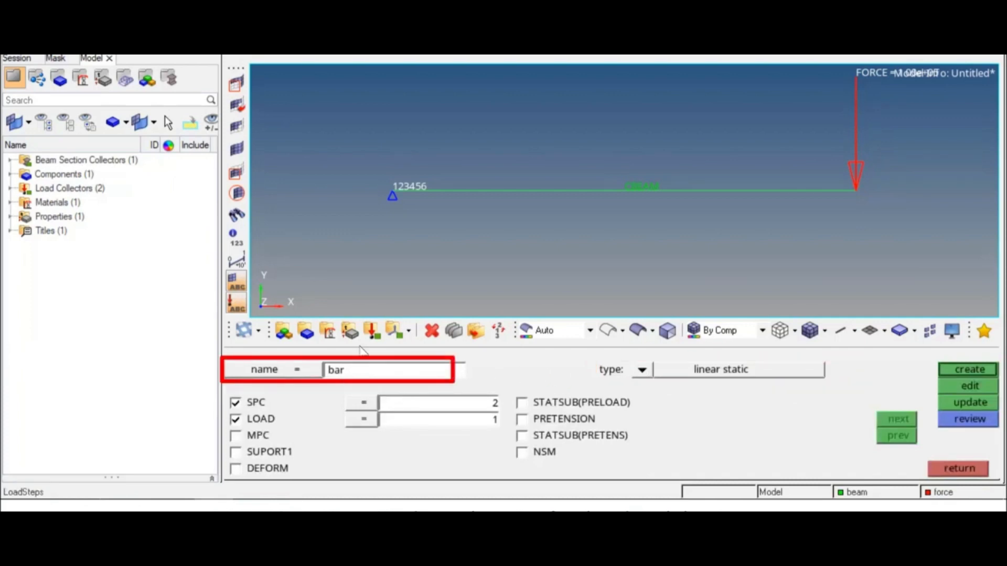
{"action": "type", "text": "beam"}
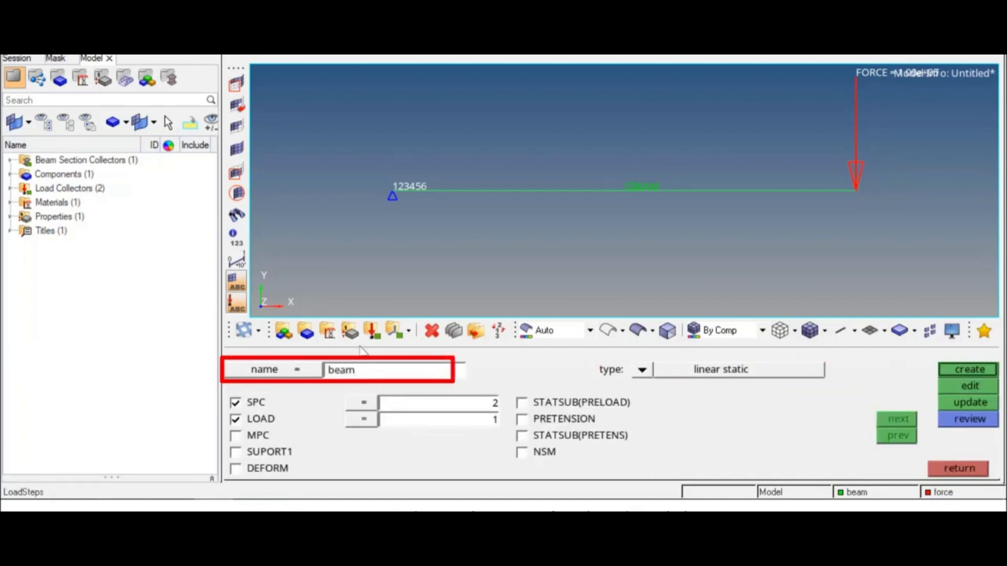
{"action": "left_click", "coordinate": [394, 403]}
{"action": "left_click", "coordinate": [310, 372]}
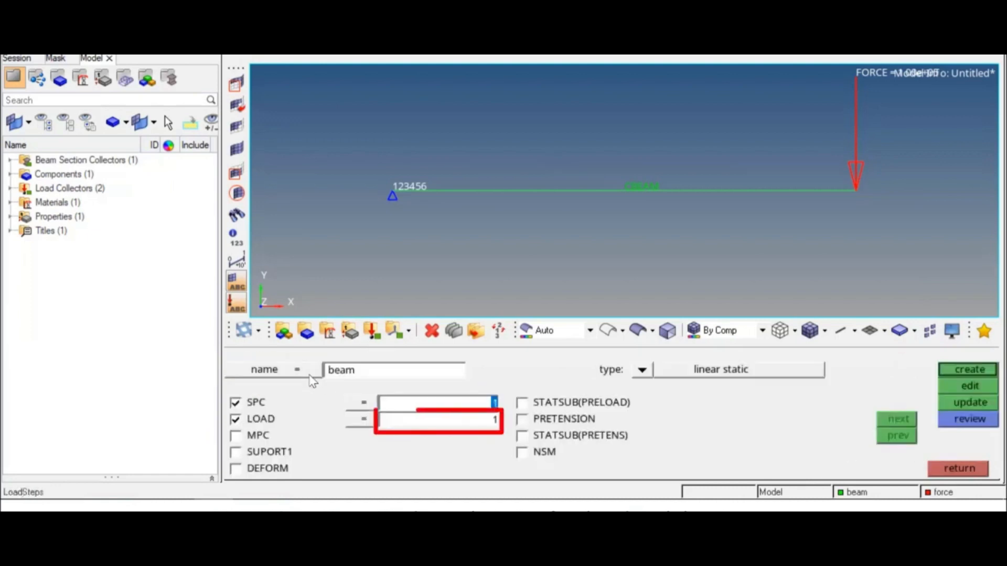
{"action": "left_click", "coordinate": [418, 426]}
{"action": "left_click", "coordinate": [292, 387]}
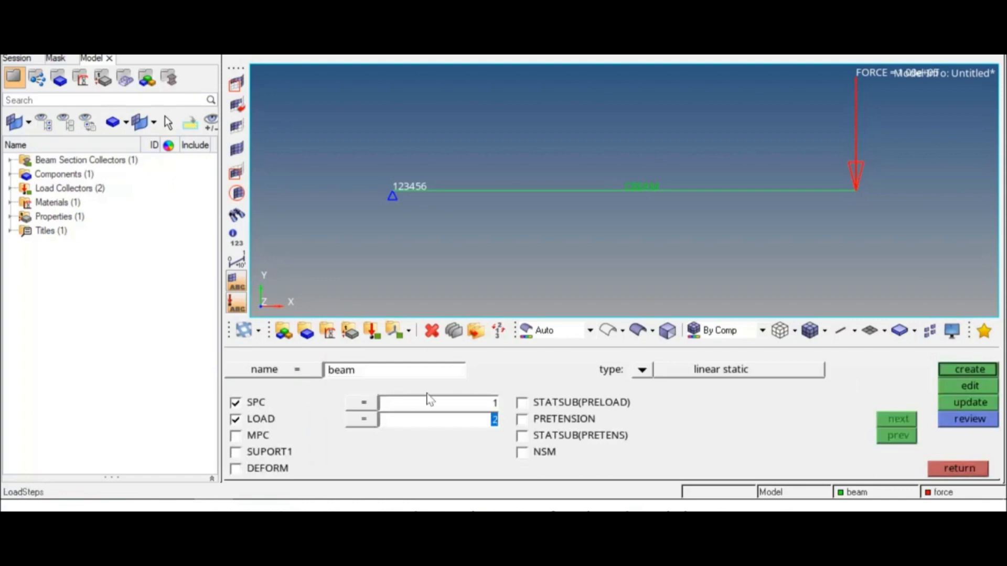
{"action": "left_click", "coordinate": [968, 370]}
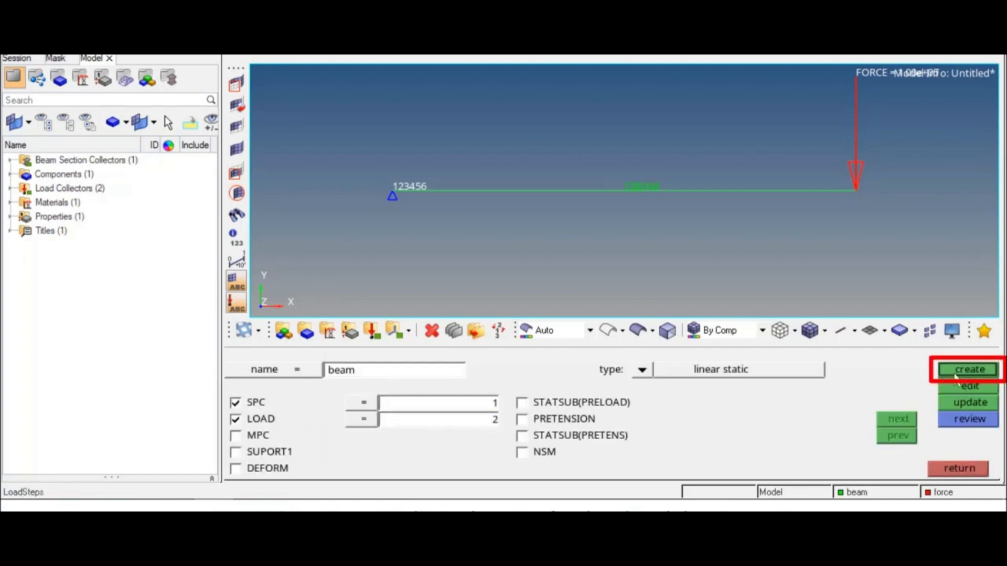
{"action": "left_click", "coordinate": [959, 469]}
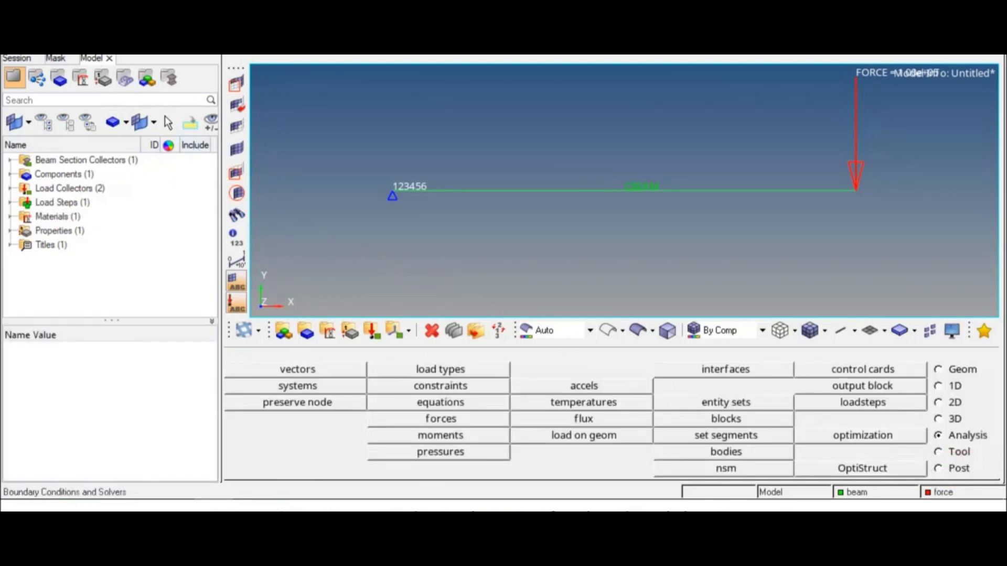
Save the model as a HyperMesh binary file named beam in New folder
{"action": "left_click", "coordinate": [11, 54]}
{"action": "mouse_move", "coordinate": [76, 81]}
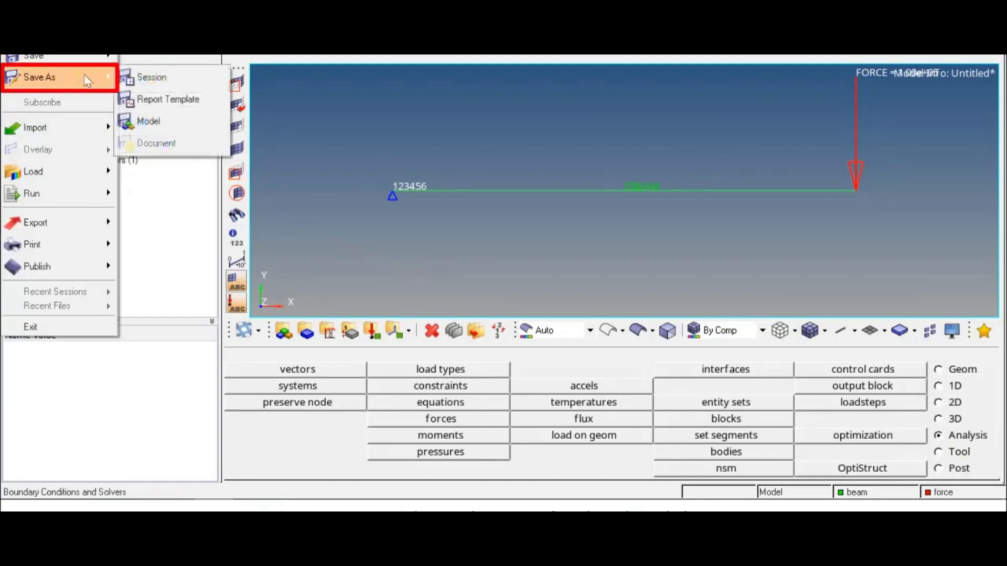
{"action": "left_click", "coordinate": [152, 124]}
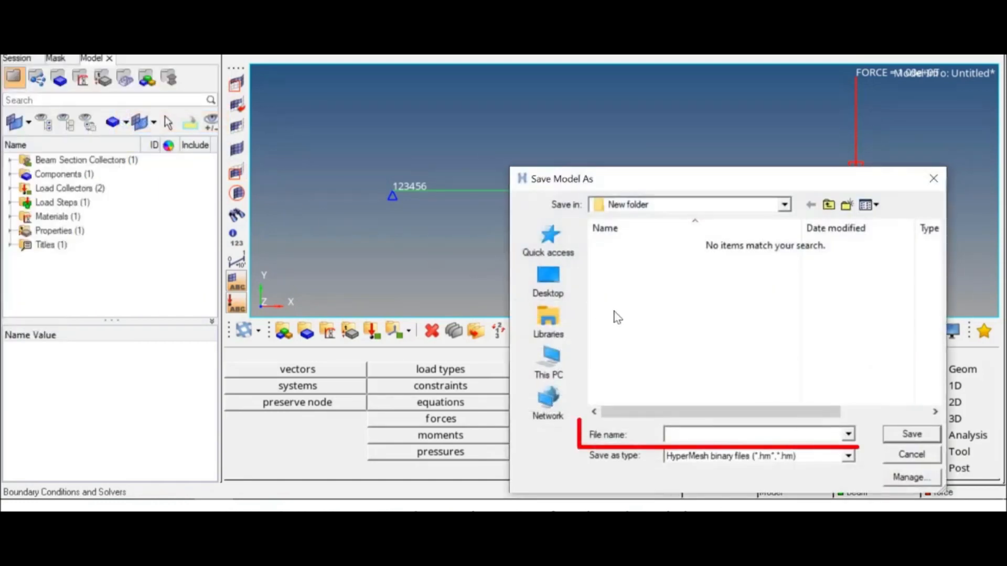
{"action": "type", "text": "beam"}
{"action": "key", "text": "Return"}
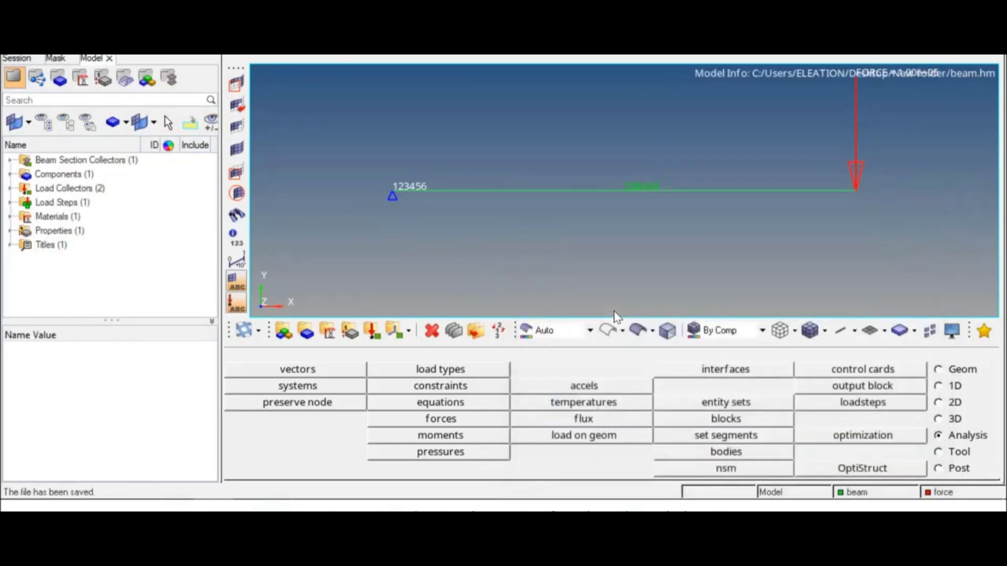
Run the OptiStruct analysis on beam.fem and open its results in HyperView
{"action": "left_click", "coordinate": [846, 467]}
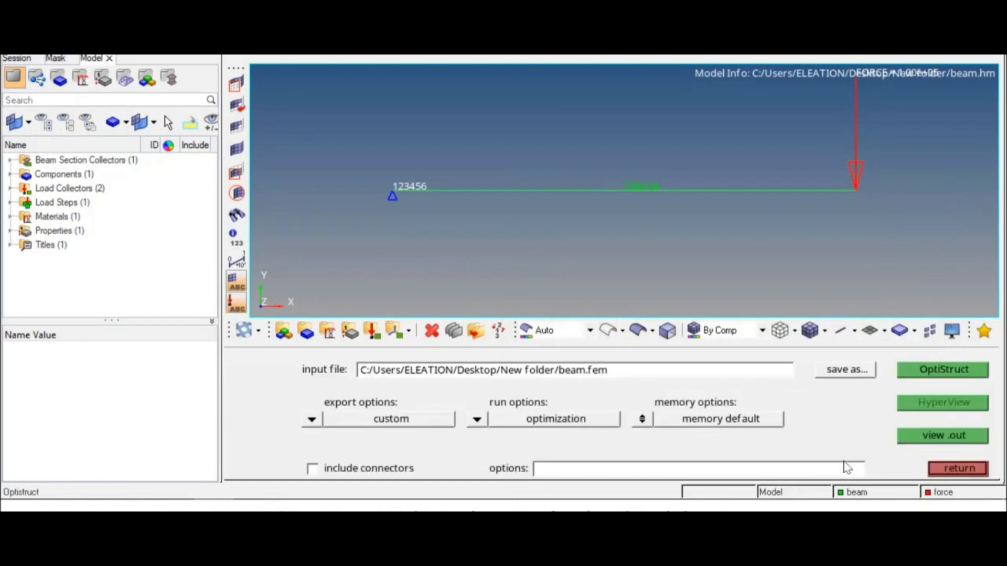
{"action": "left_click", "coordinate": [919, 375]}
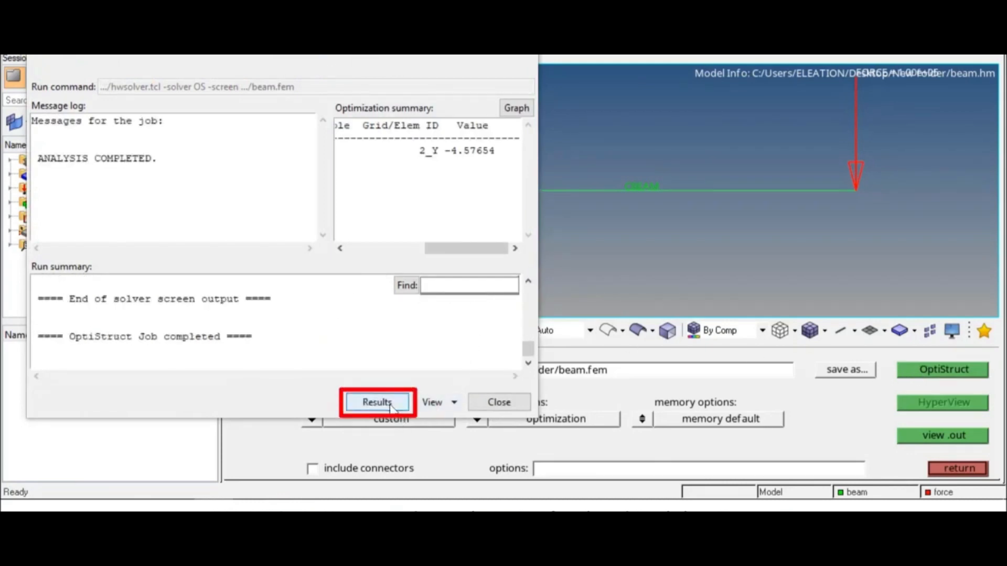
{"action": "left_click", "coordinate": [377, 403]}
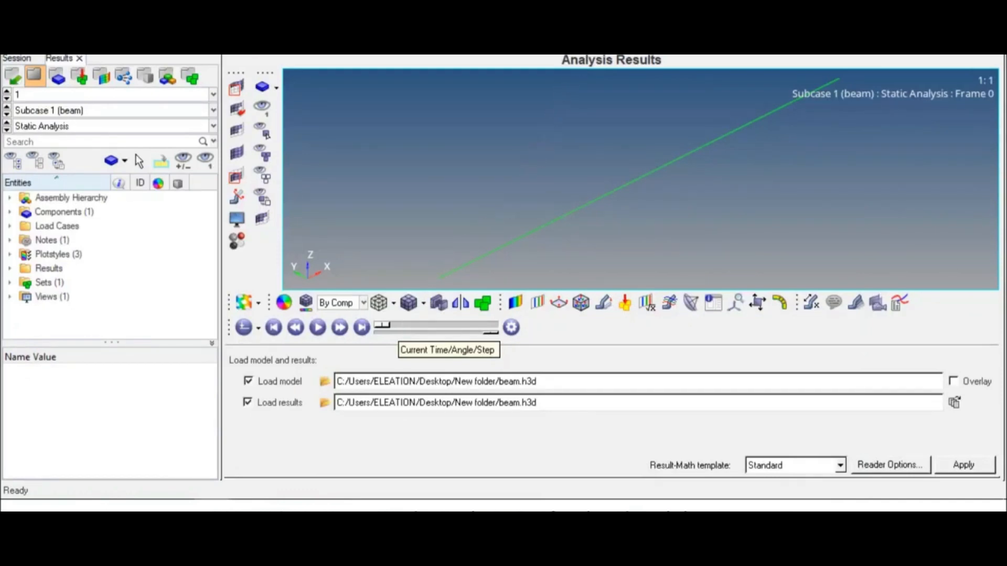
View the beam in the XY plane and contour its displacement magnitude
{"action": "left_click", "coordinate": [585, 48]}
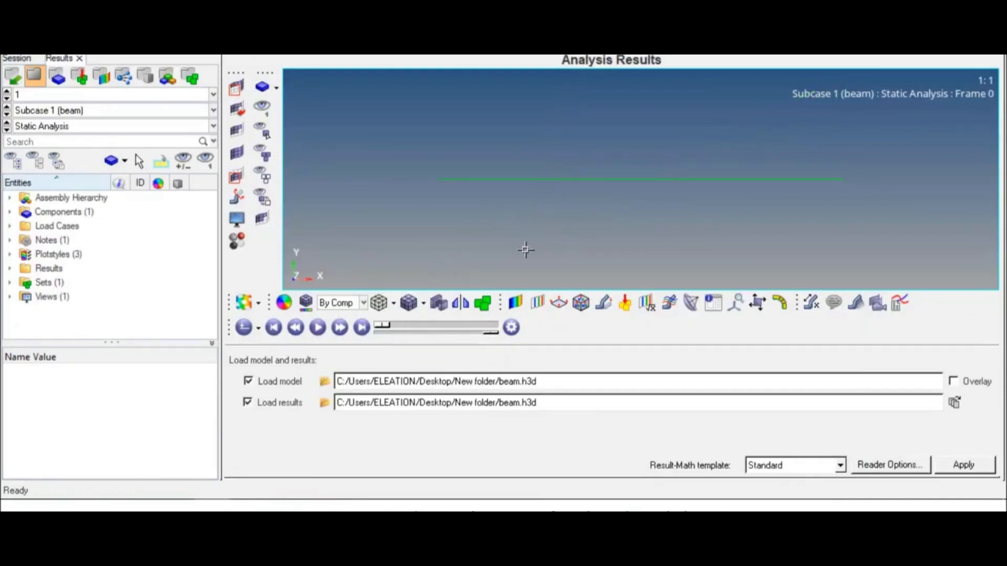
{"action": "left_click", "coordinate": [520, 302]}
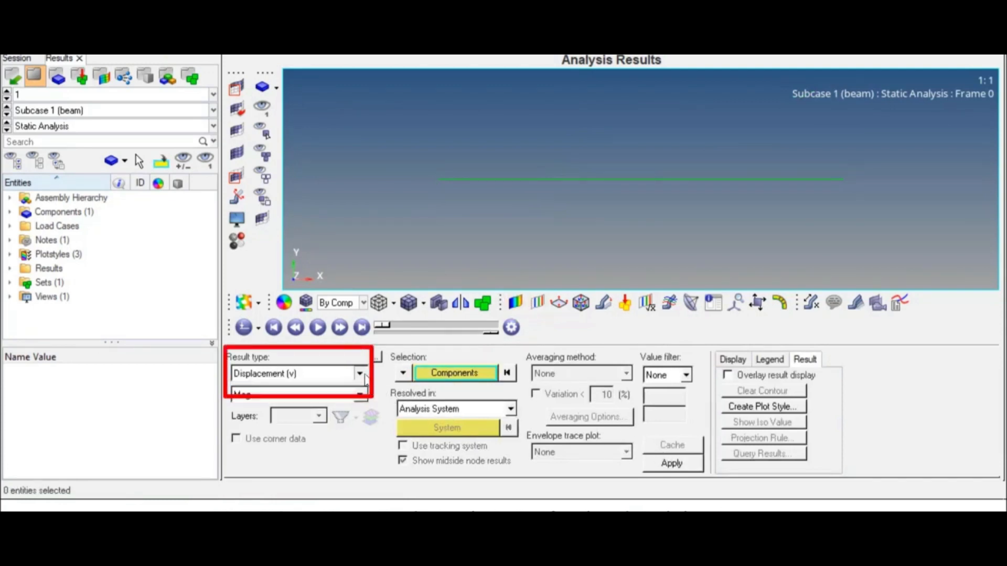
{"action": "left_click", "coordinate": [671, 464]}
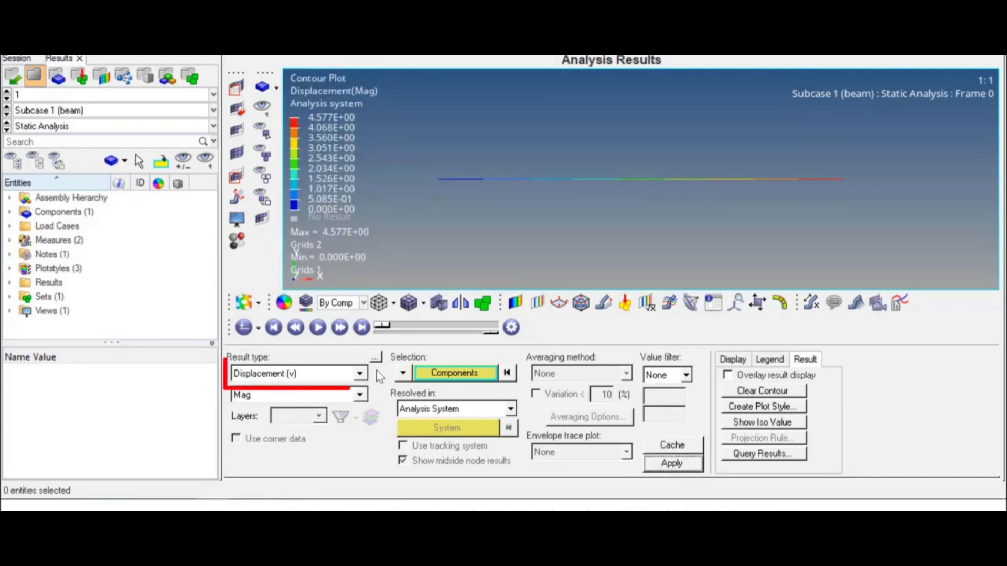
Contour the beam's Element Stresses (1D) using the CBAR/CBEAM Long. Stress SAC component
{"action": "left_click", "coordinate": [361, 375]}
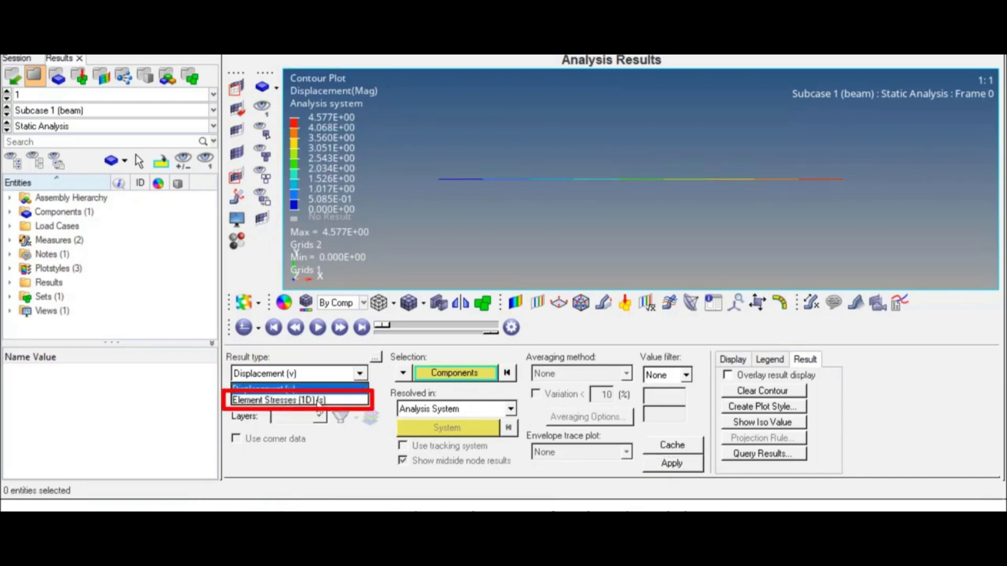
{"action": "left_click", "coordinate": [314, 401]}
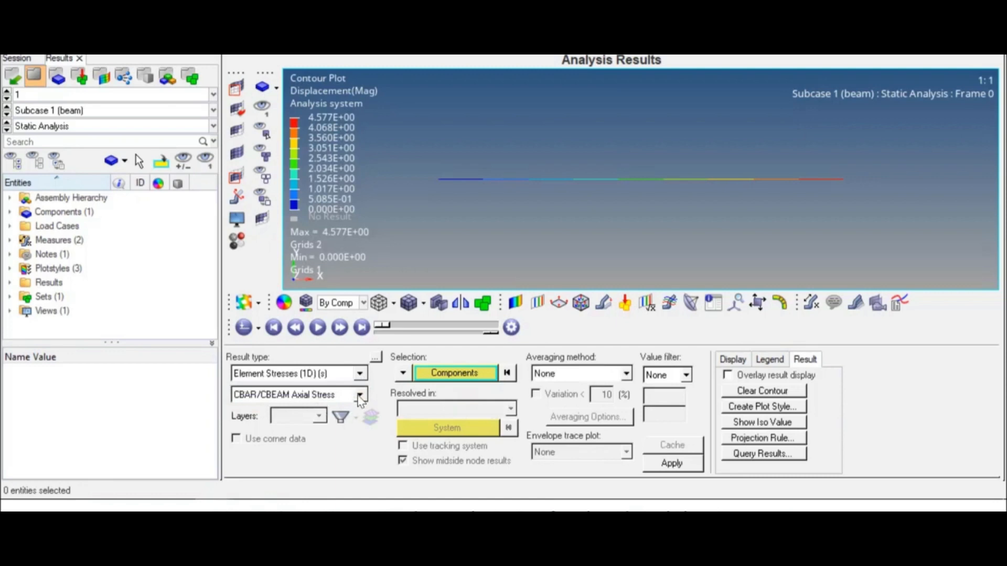
{"action": "left_click", "coordinate": [360, 395]}
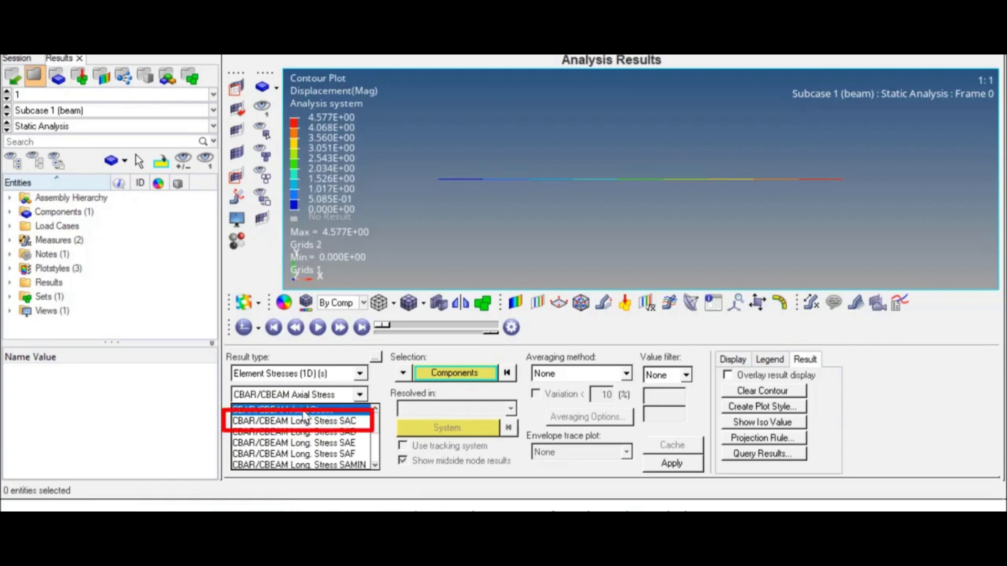
{"action": "left_click", "coordinate": [335, 423]}
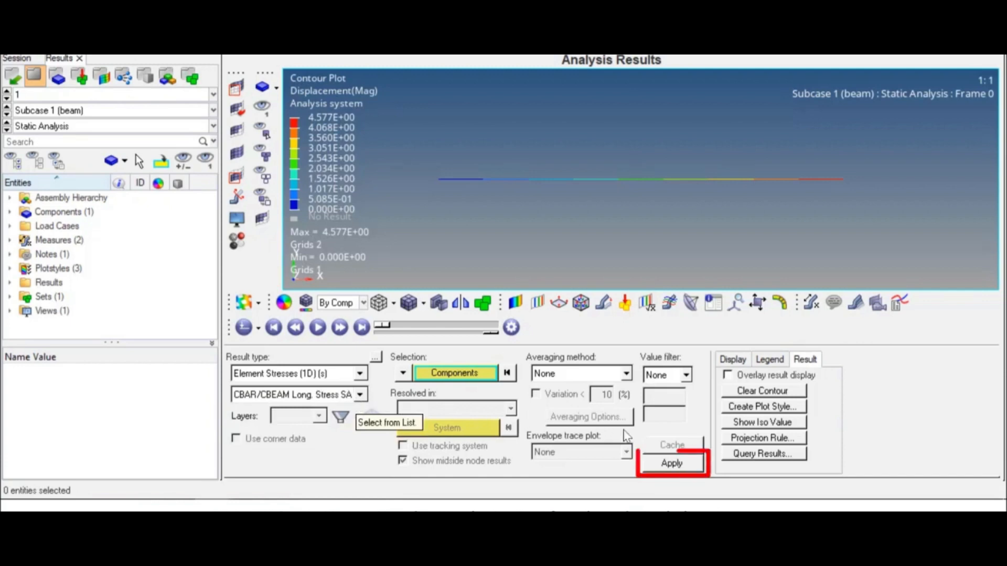
{"action": "left_click", "coordinate": [669, 464]}
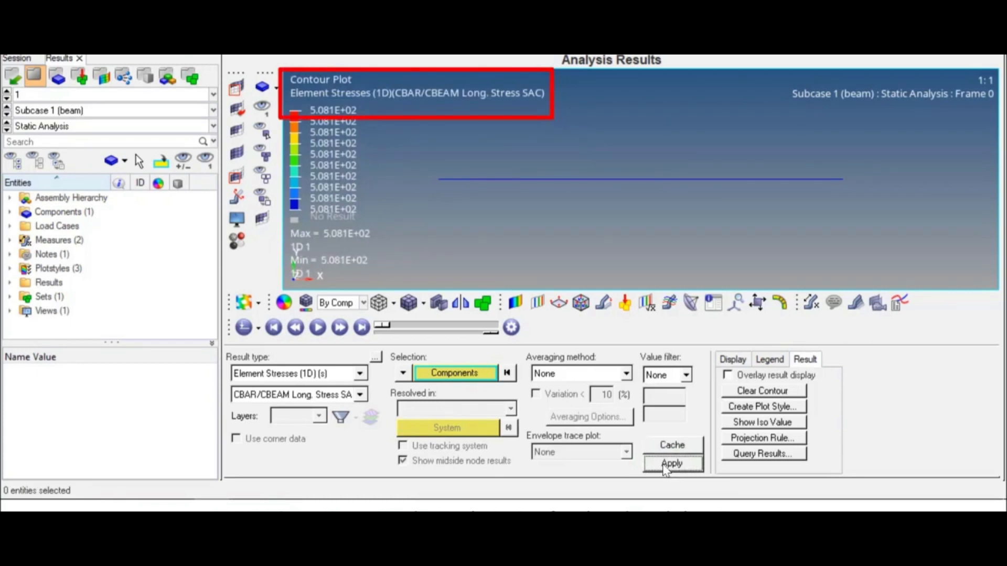
Switch the beam's stress contour to CBAR/CBEAM Long. Stress SAD
{"action": "left_click", "coordinate": [360, 395]}
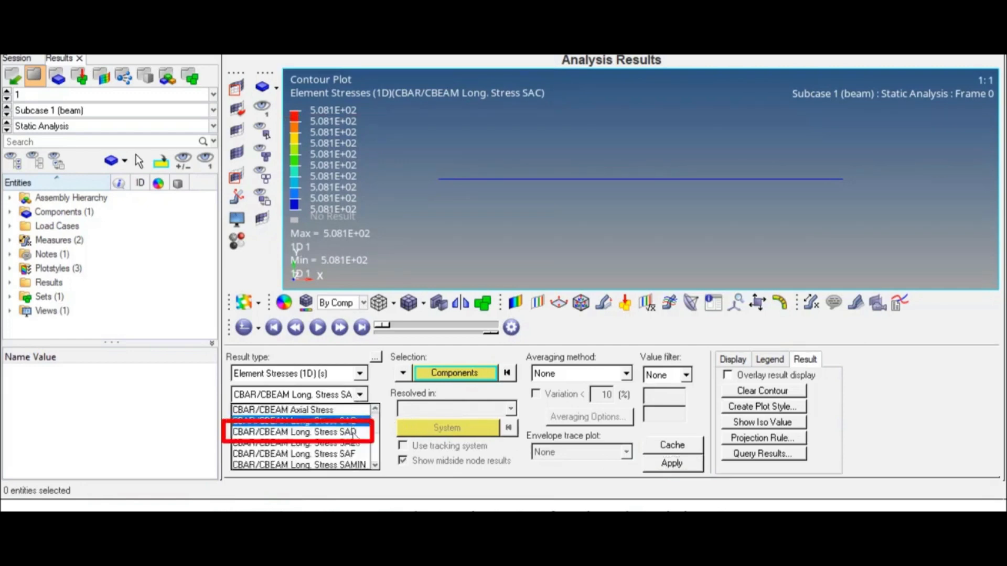
{"action": "left_click", "coordinate": [355, 431]}
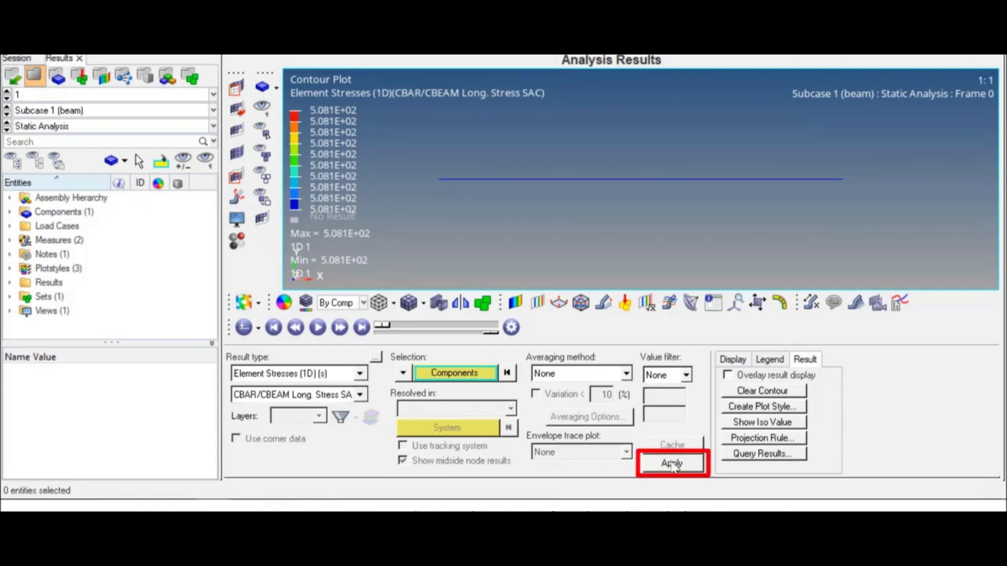
{"action": "left_click", "coordinate": [673, 464]}
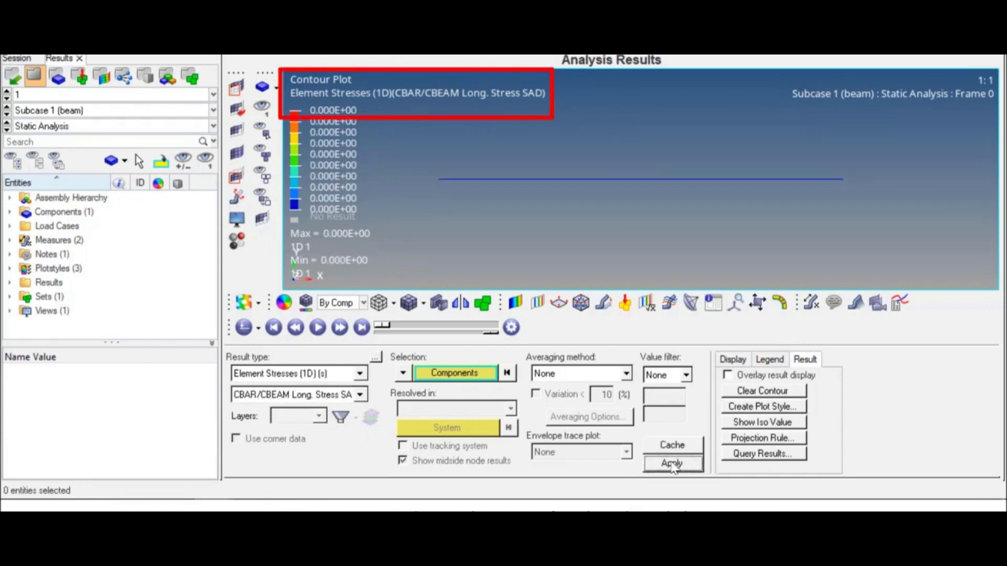
Switch the beam's stress contour to CBAR/CBEAM Long. Stress SAE
{"action": "left_click", "coordinate": [361, 395]}
{"action": "left_click", "coordinate": [362, 444]}
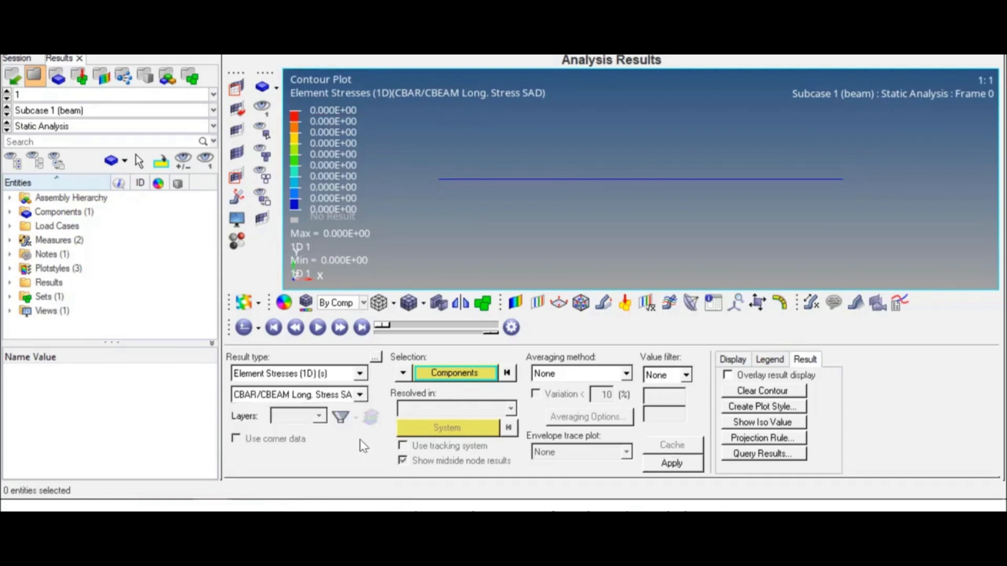
{"action": "left_click", "coordinate": [668, 465]}
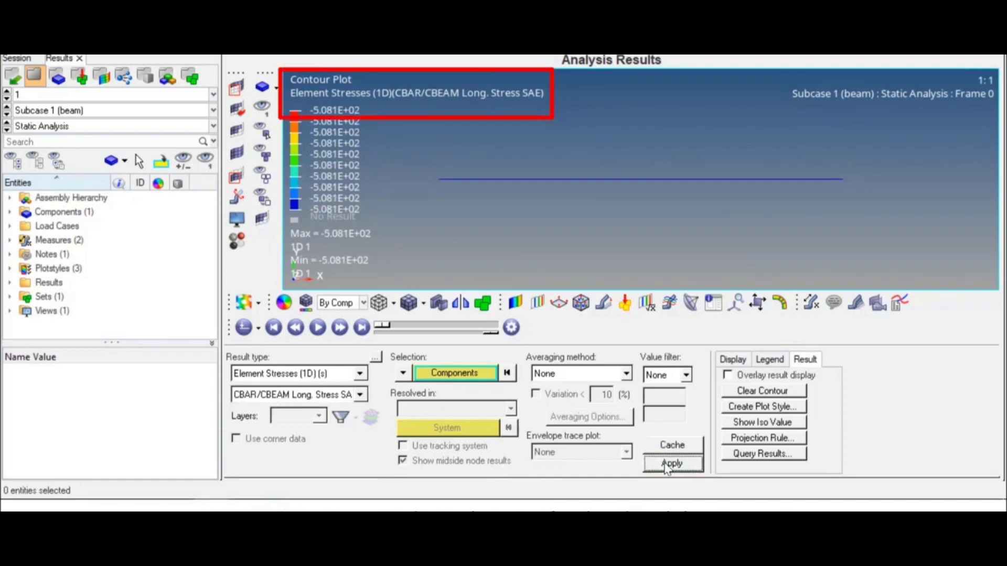
Switch the beam's stress contour to CBAR/CBEAM Long. Stress SAF
{"action": "left_click", "coordinate": [361, 394]}
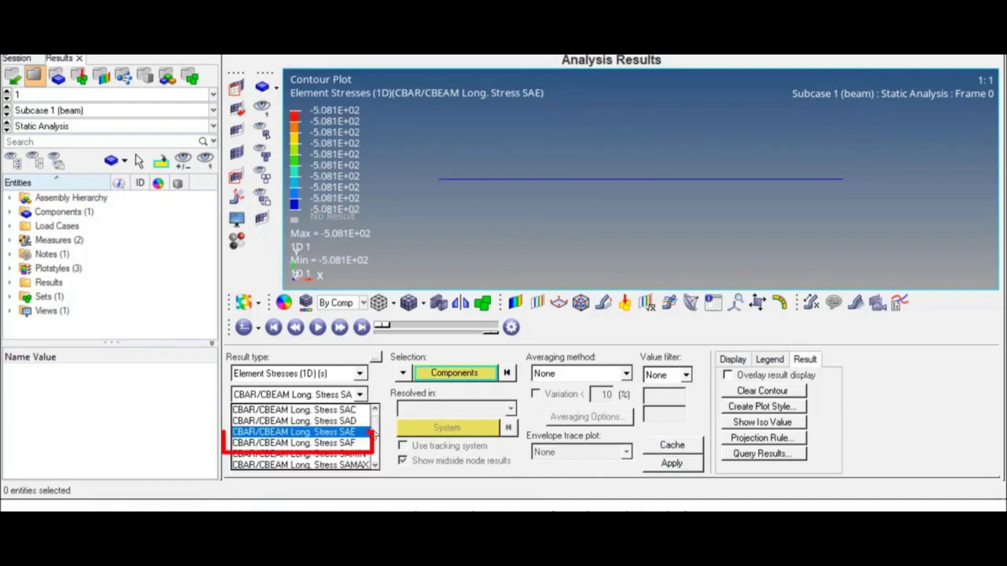
{"action": "left_click", "coordinate": [367, 445]}
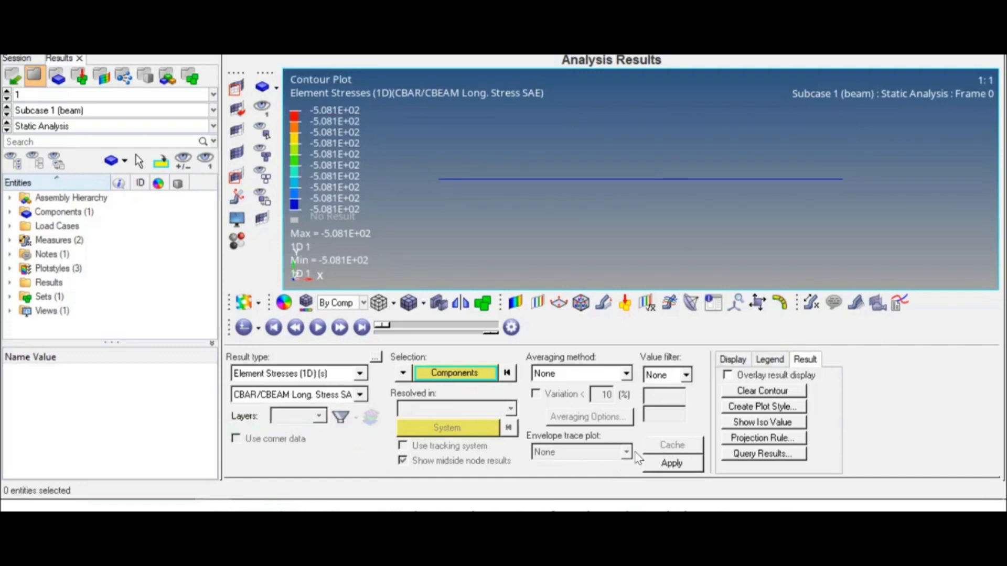
{"action": "left_click", "coordinate": [661, 464]}
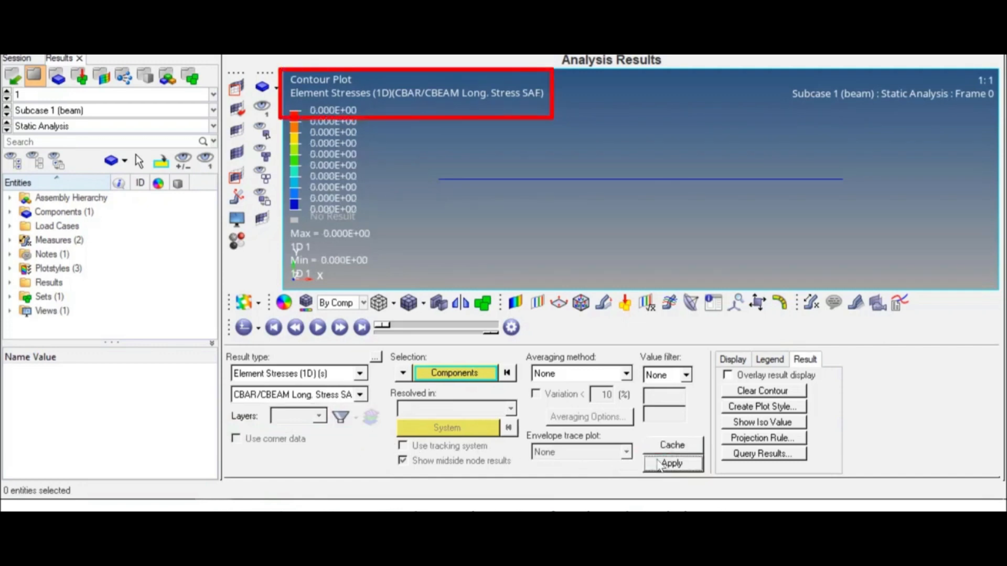